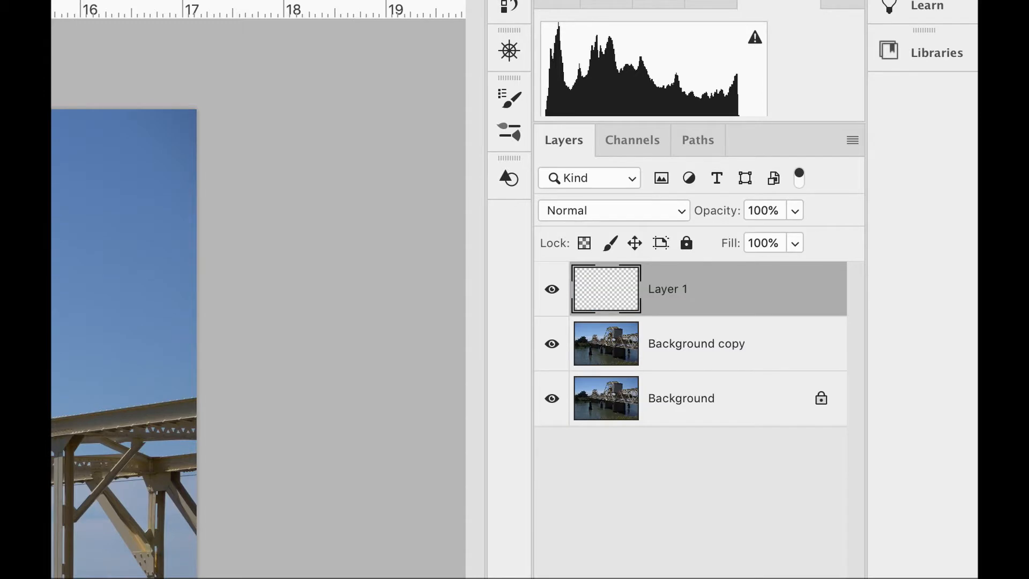
- Rename the empty top layer to Gray
double_click(667, 291)
text(Gray)
key(Return)
- Fill the Gray layer with 50% Gray in Normal mode at 100% opacity and move it below the Background copy layer
click(177, 9)
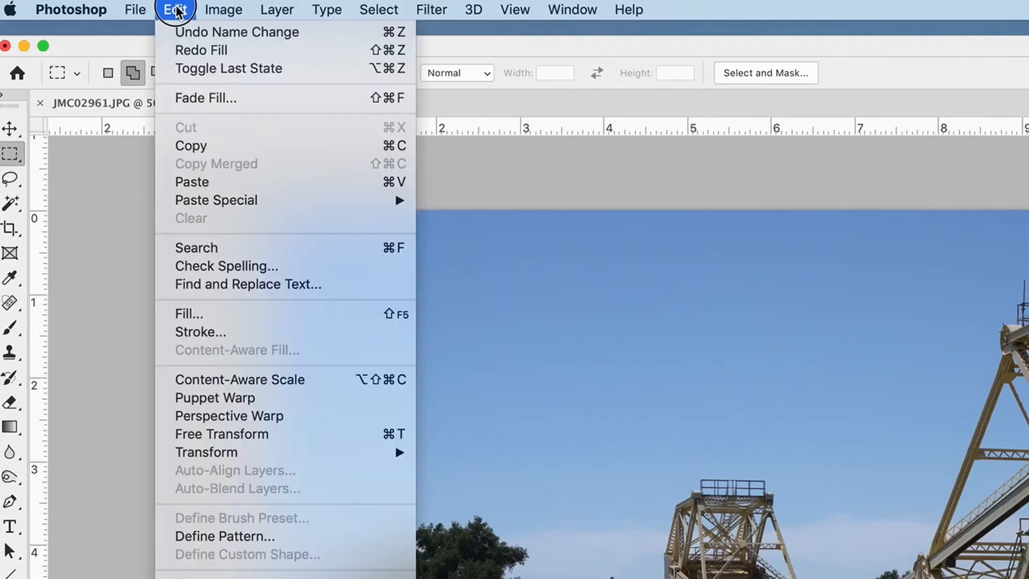
click(207, 313)
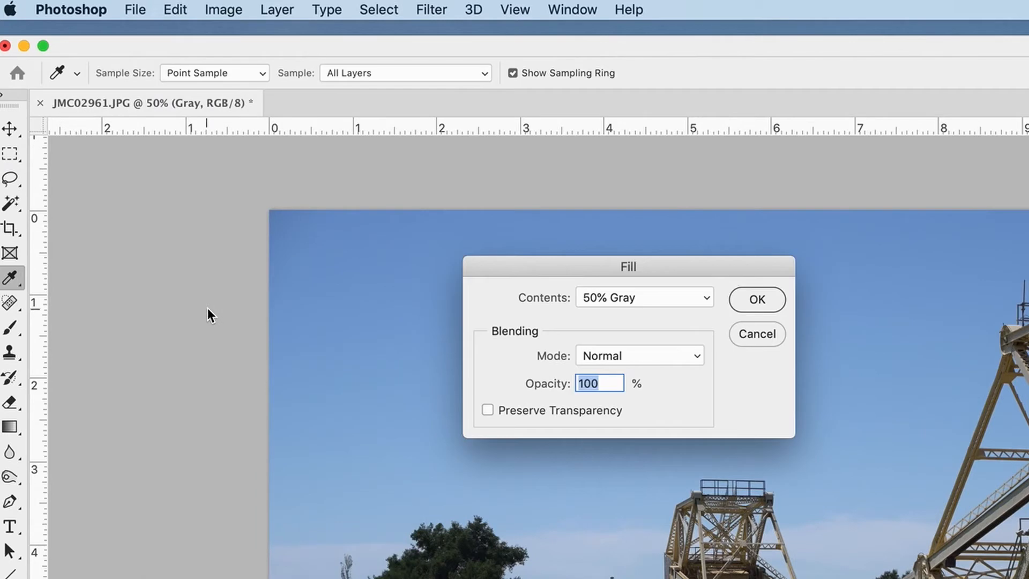
click(756, 299)
key(m)
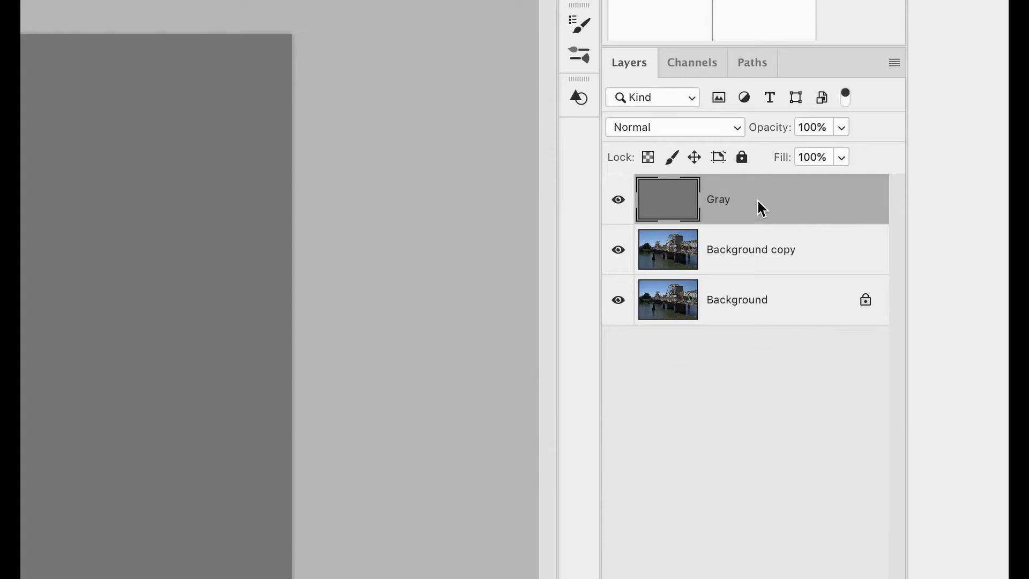
drag(758, 207, 756, 276)
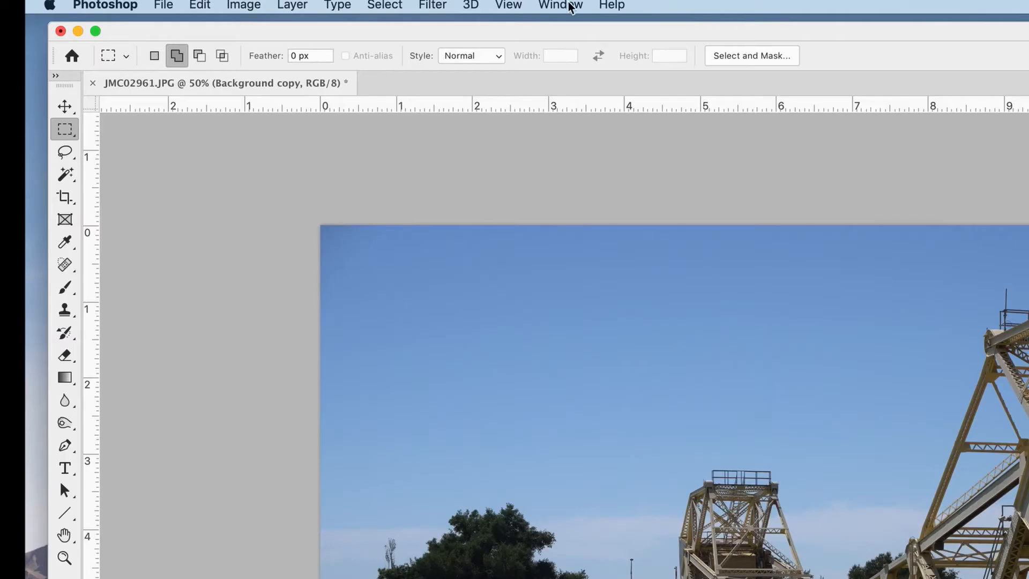
- Lighten the dark areas of the Background copy layer with a Shadows/Highlights adjustment, setting the Shadows amount to about 24%
click(248, 6)
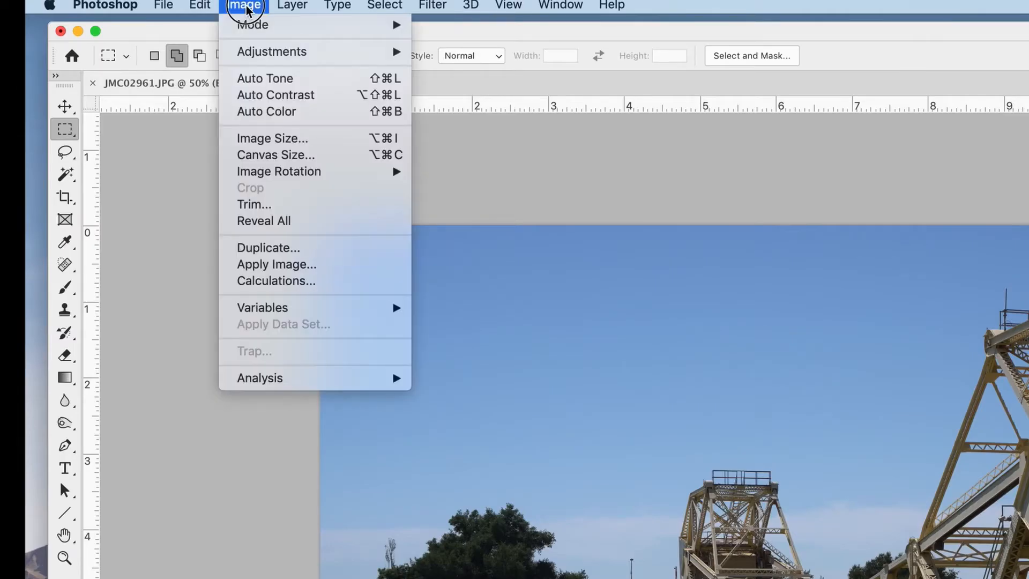
mouse_move(254, 57)
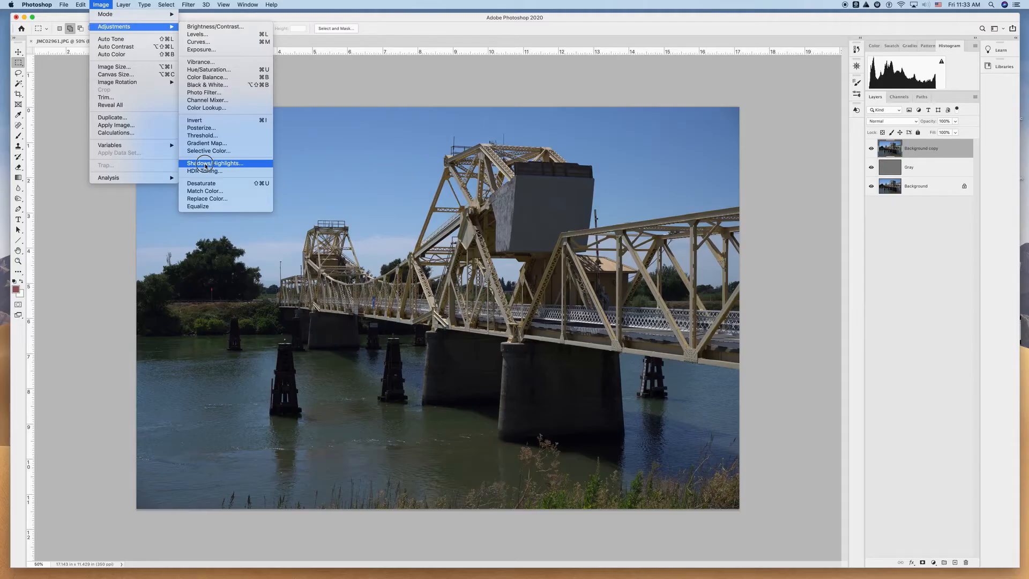
click(462, 348)
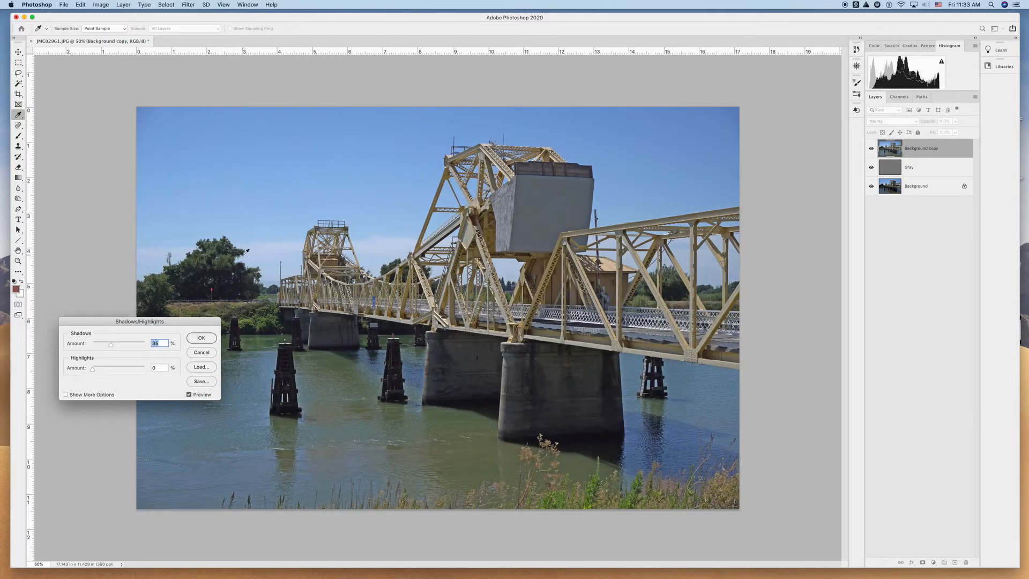
drag(111, 344, 106, 346)
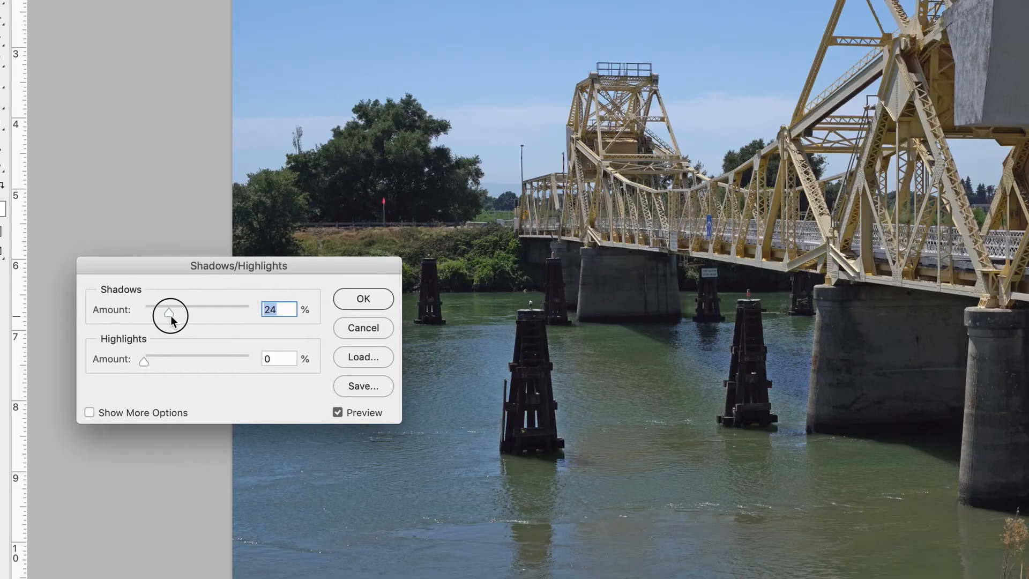
drag(171, 316, 173, 316)
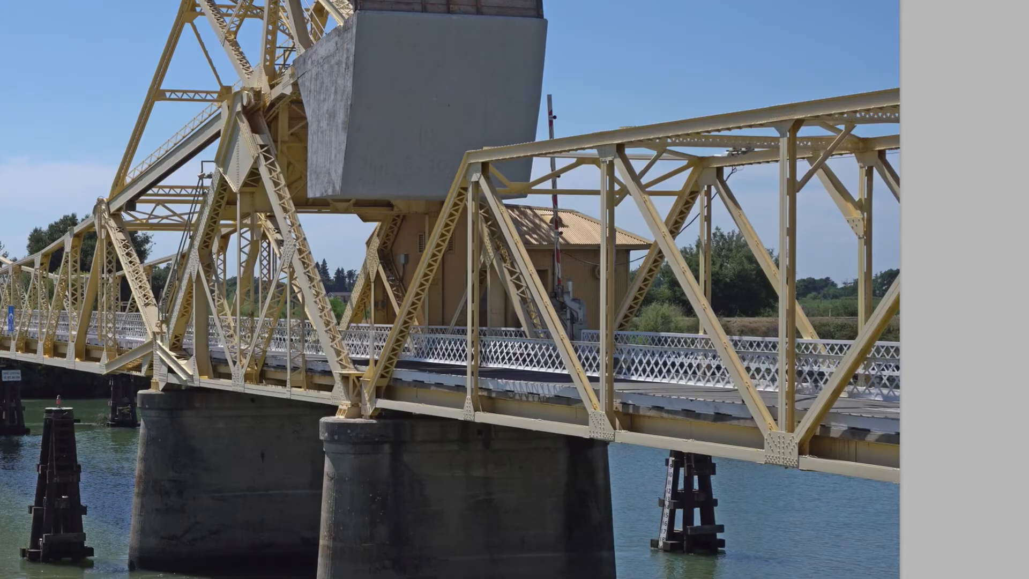
- Place three vertical guides across the photo at about 15.3, 8.9 and 3.8 inches
drag(29, 184, 674, 208)
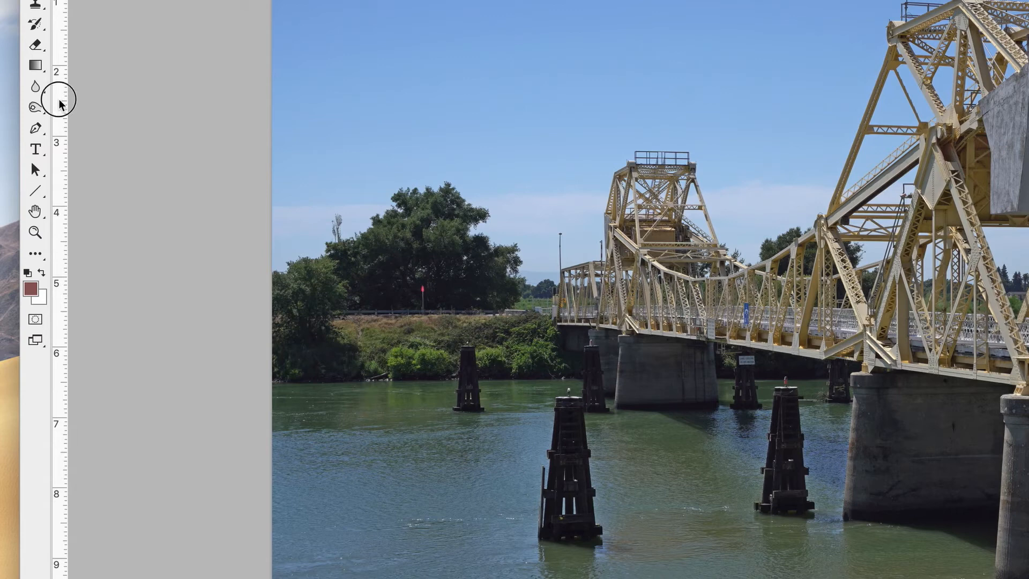
drag(30, 194, 448, 196)
mouse_move(896, 104)
mouse_down()
mouse_move(860, 103)
mouse_move(898, 103)
mouse_up()
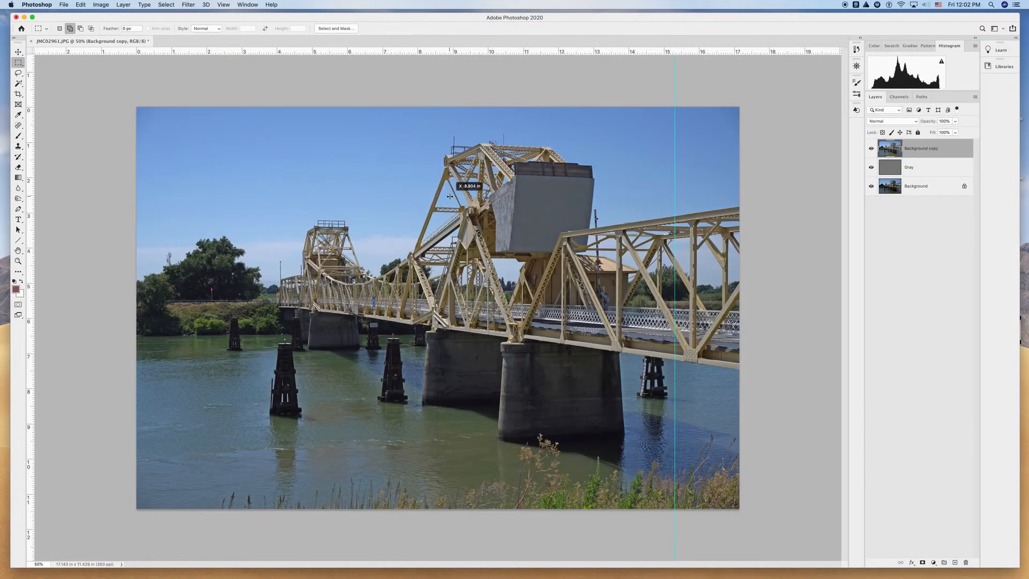
drag(450, 196, 450, 196)
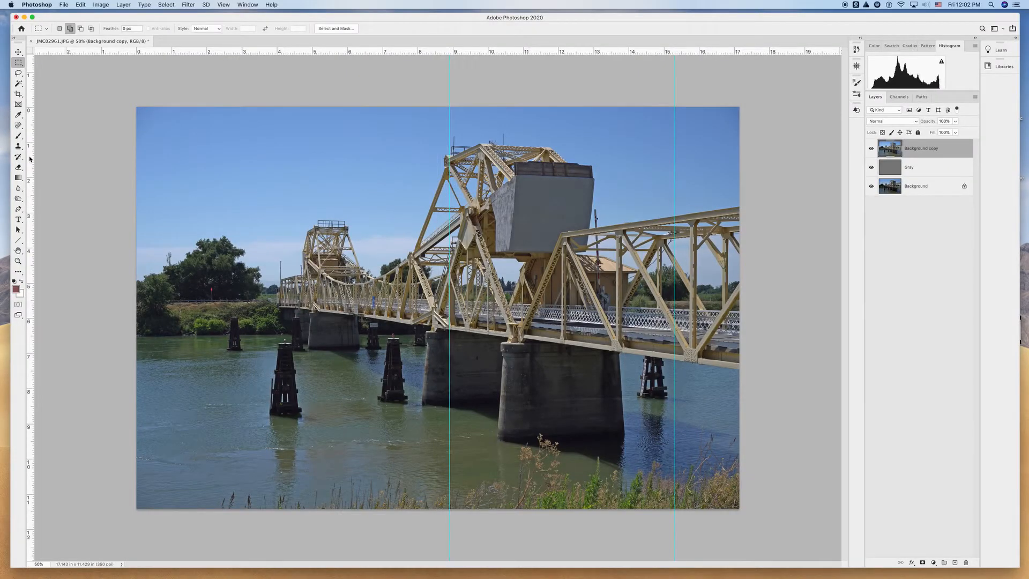
drag(30, 161, 280, 193)
- Rotate the Background copy layer about -0.97° to straighten the bridge against the guides, and clear all guides
click(80, 5)
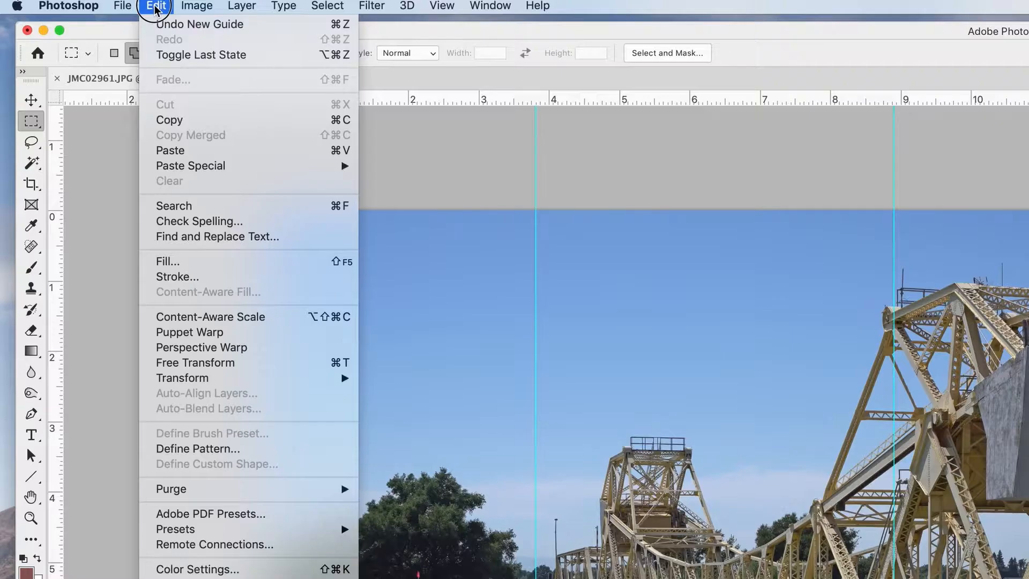
mouse_move(172, 377)
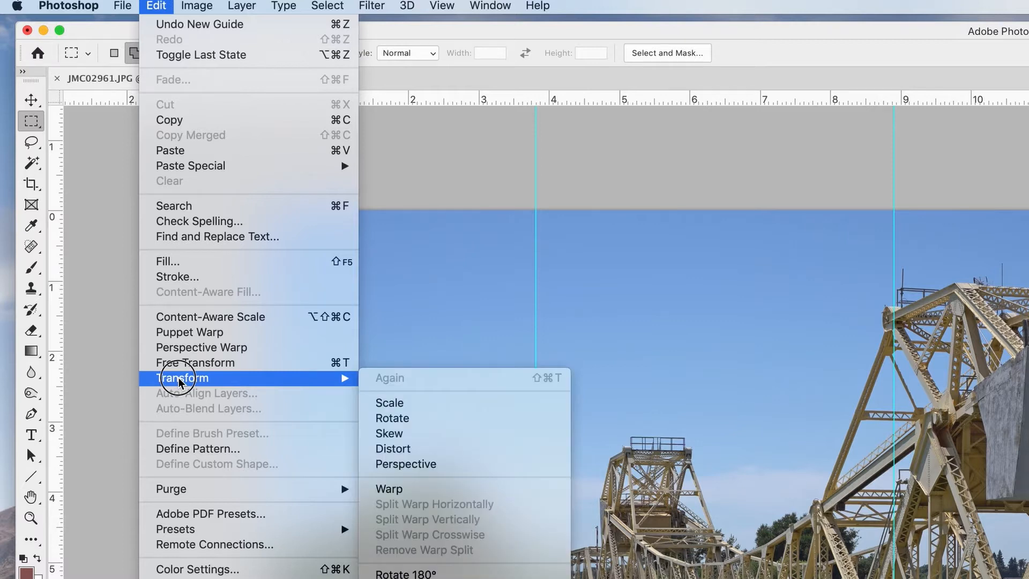
click(406, 419)
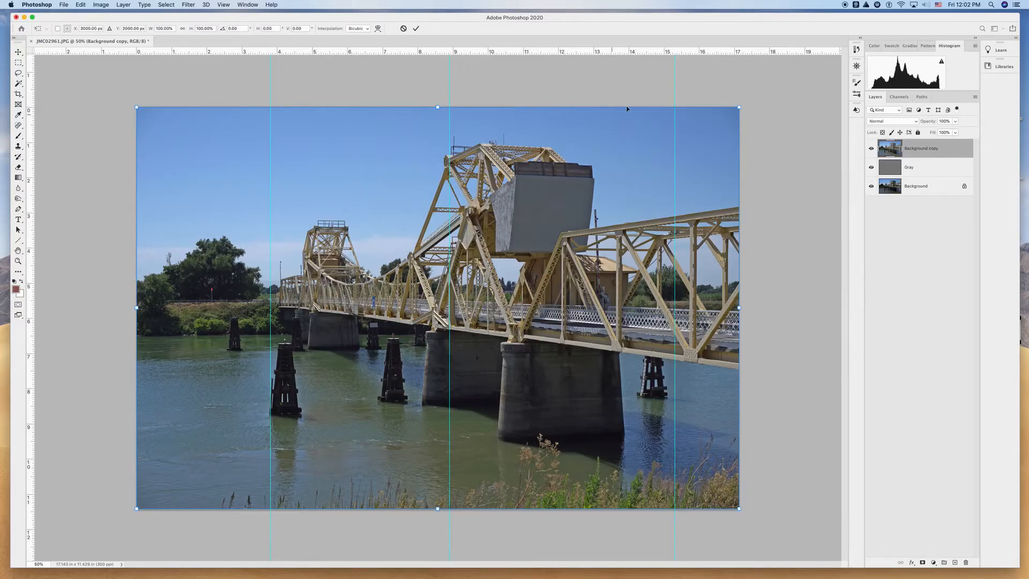
click(747, 101)
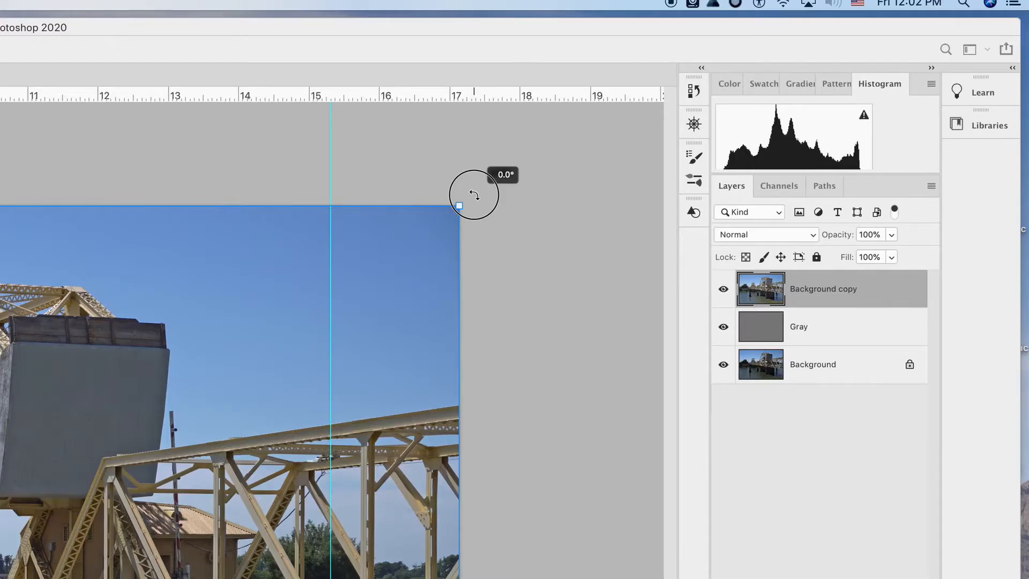
drag(474, 194, 459, 184)
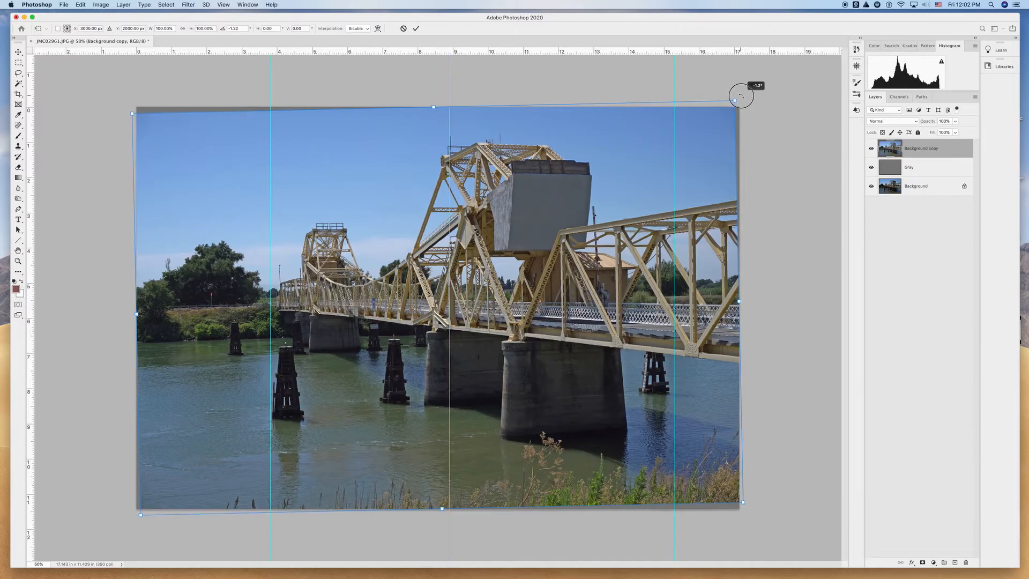
drag(741, 96, 743, 97)
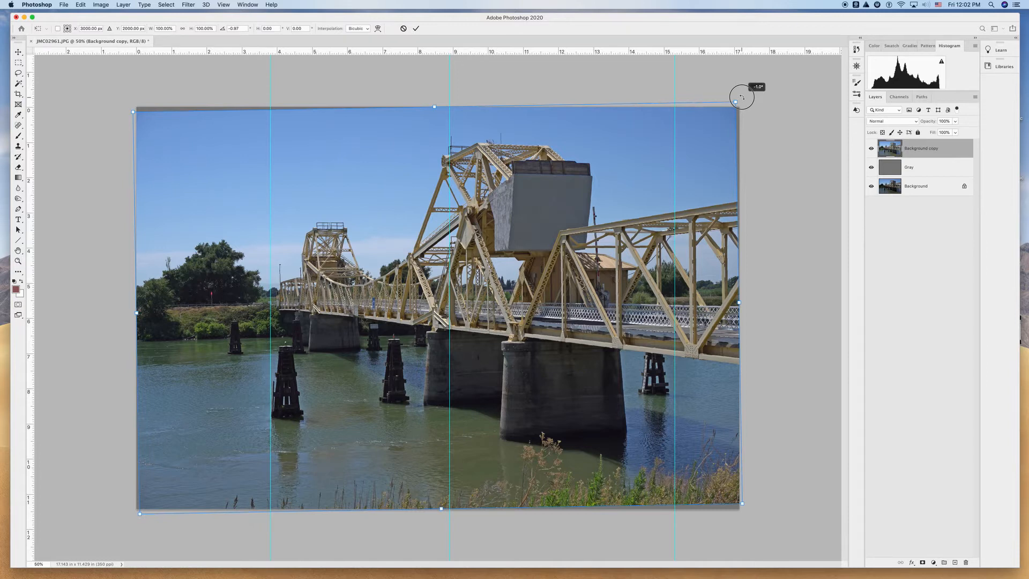
drag(742, 97, 742, 97)
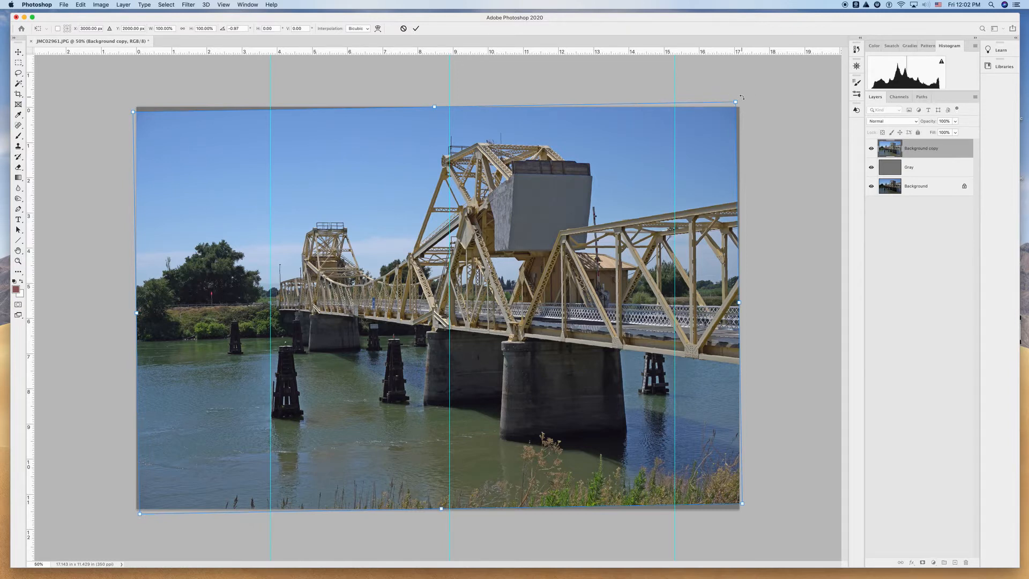
key(Return)
key(m)
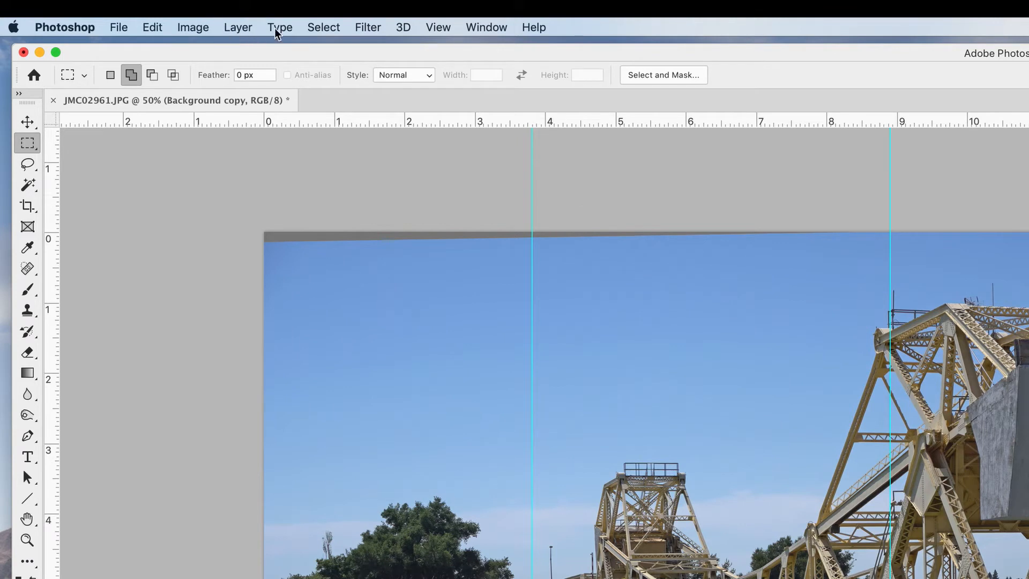
click(436, 28)
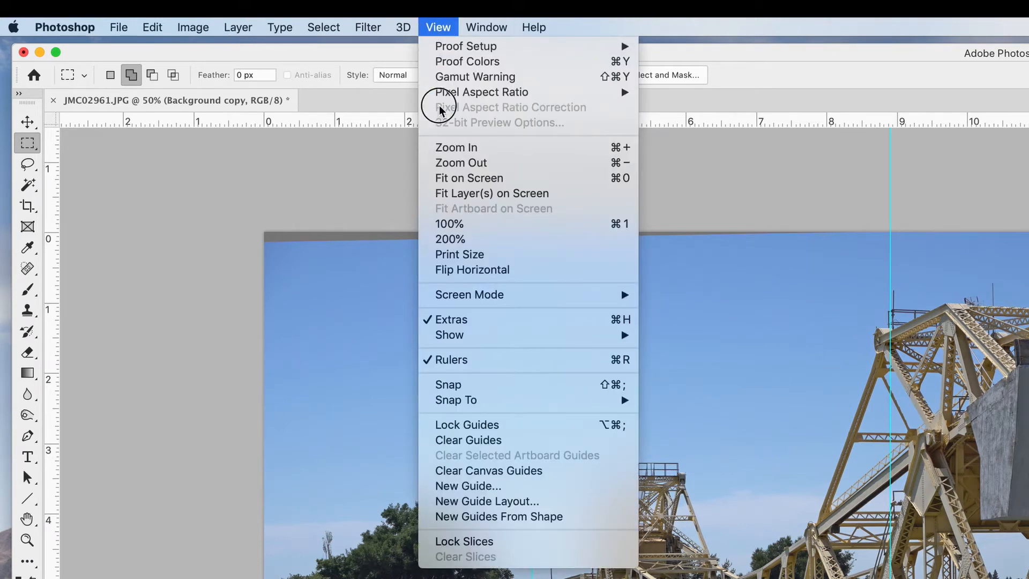
click(479, 440)
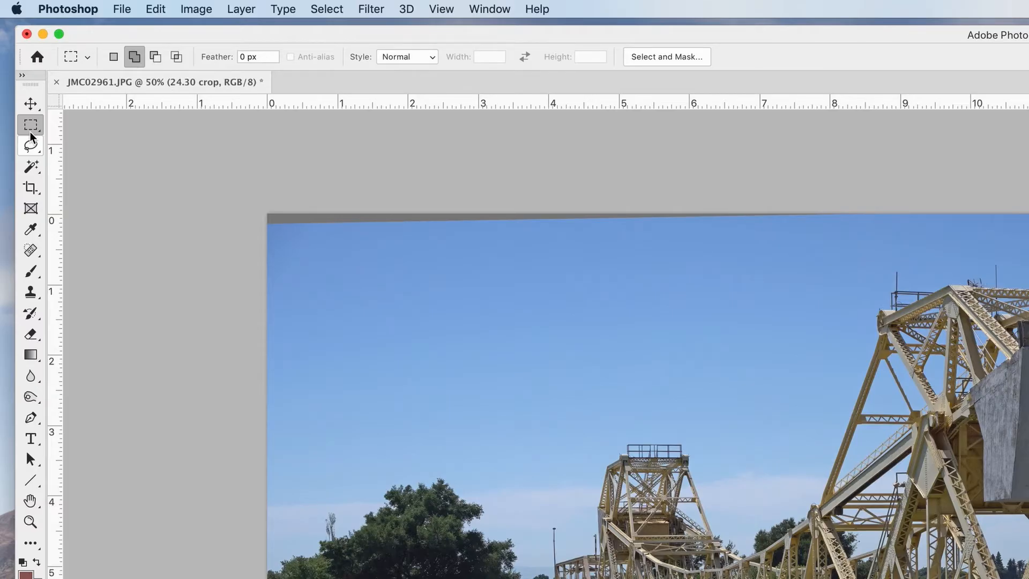
- Draw a rectangular marquee over the bridge with a fixed ratio of 30 wide by 24 high, about 10 by 8 inches
click(407, 60)
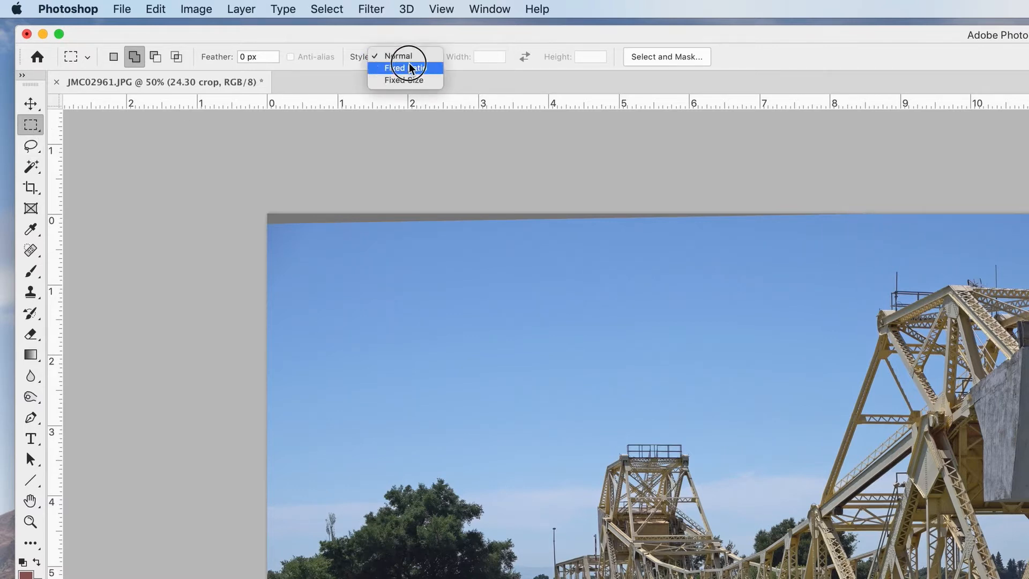
click(410, 69)
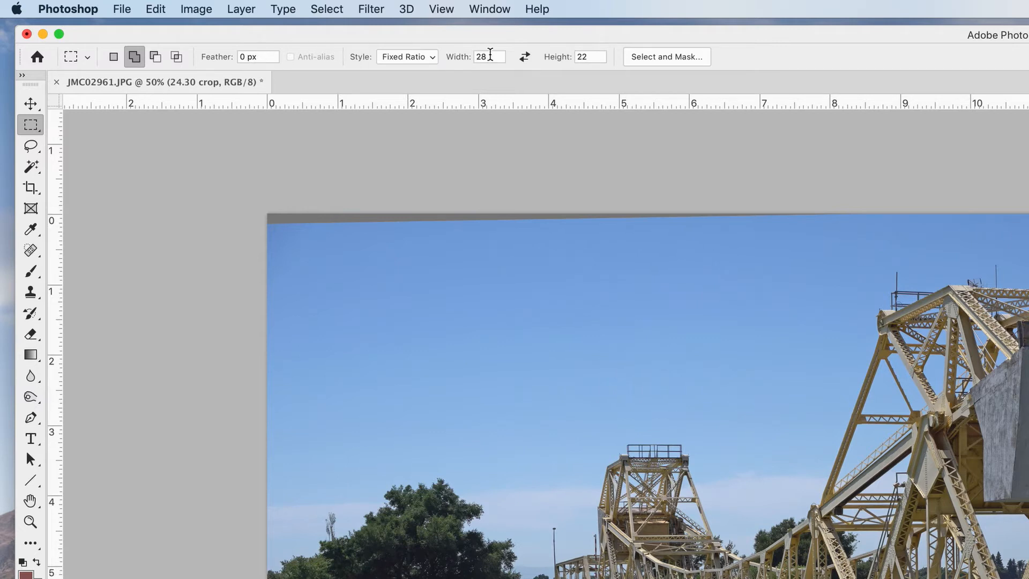
click(489, 55)
text(30)
click(593, 55)
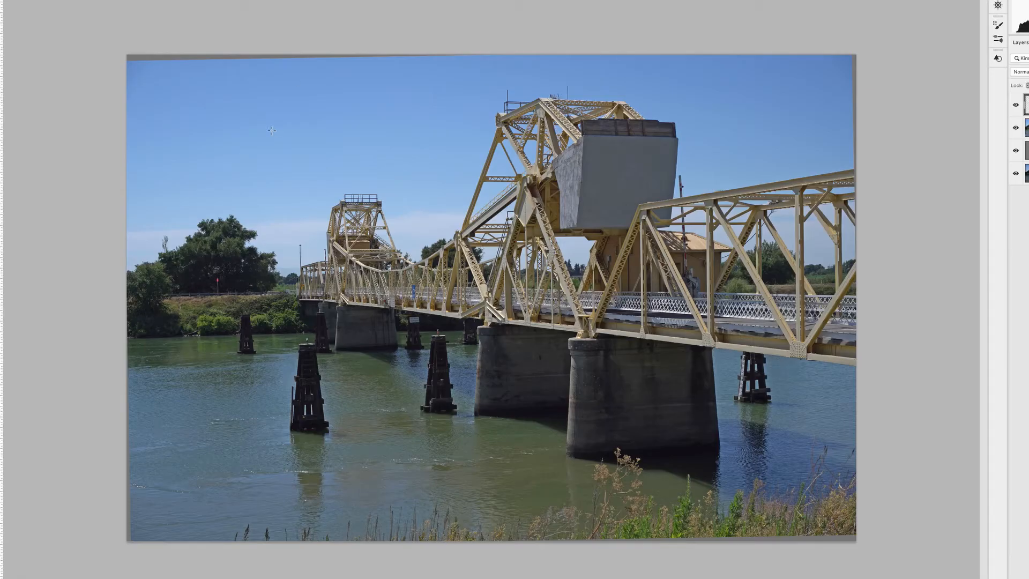
drag(257, 137, 802, 475)
- Invert the selection and fill the area around the crop frame with White on the 24.30 crop layer
click(158, 10)
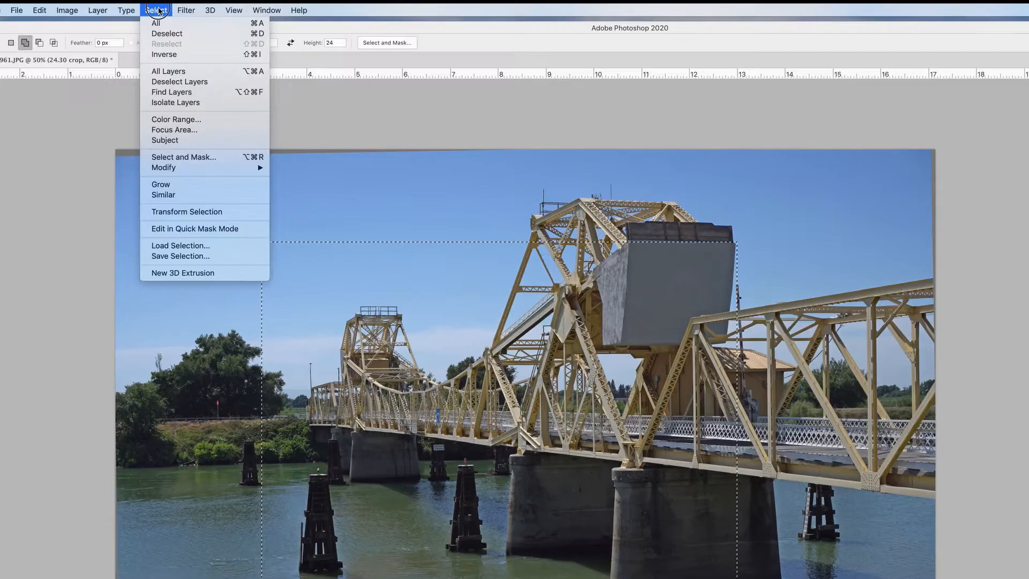
click(162, 54)
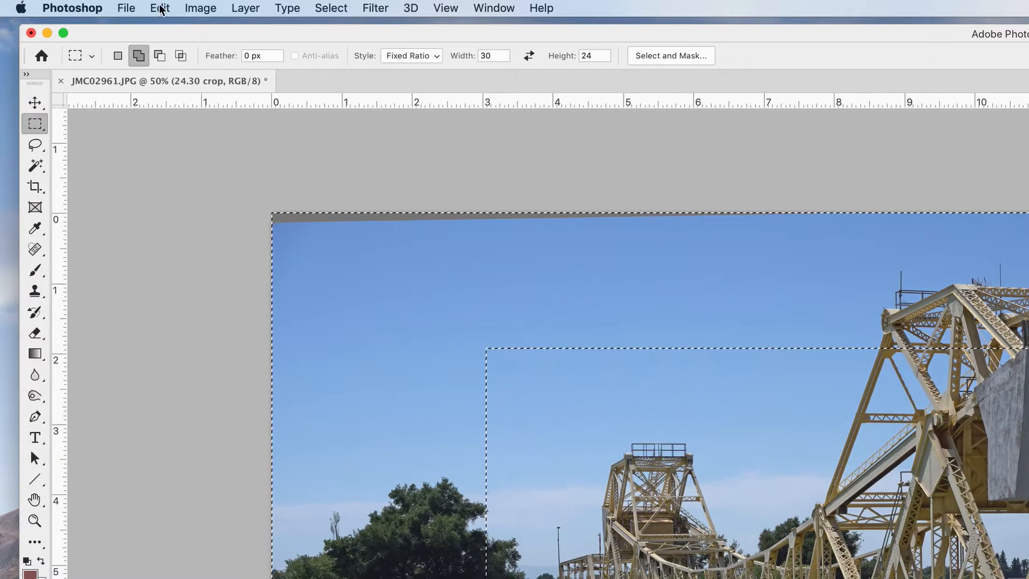
click(40, 10)
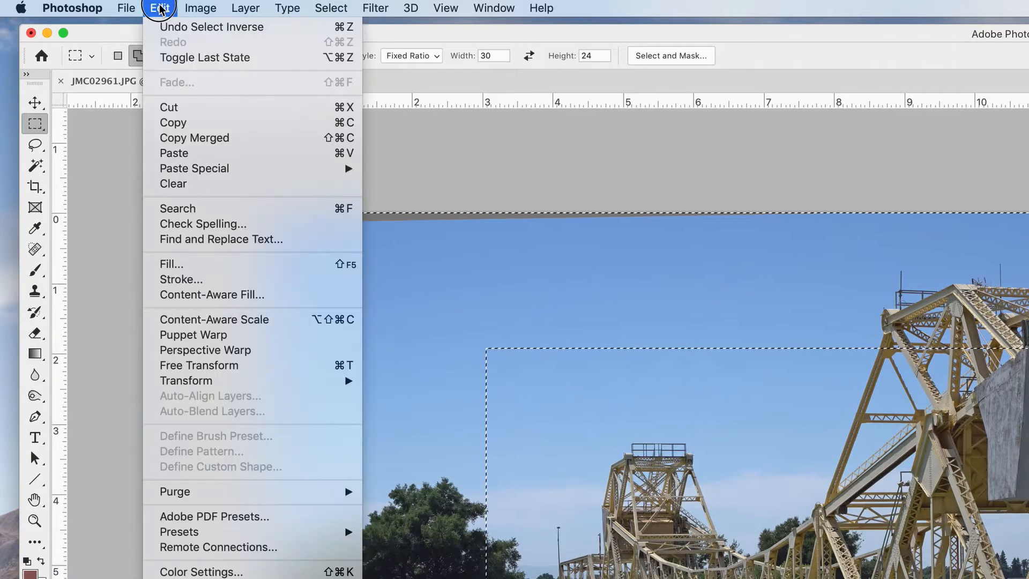
click(175, 265)
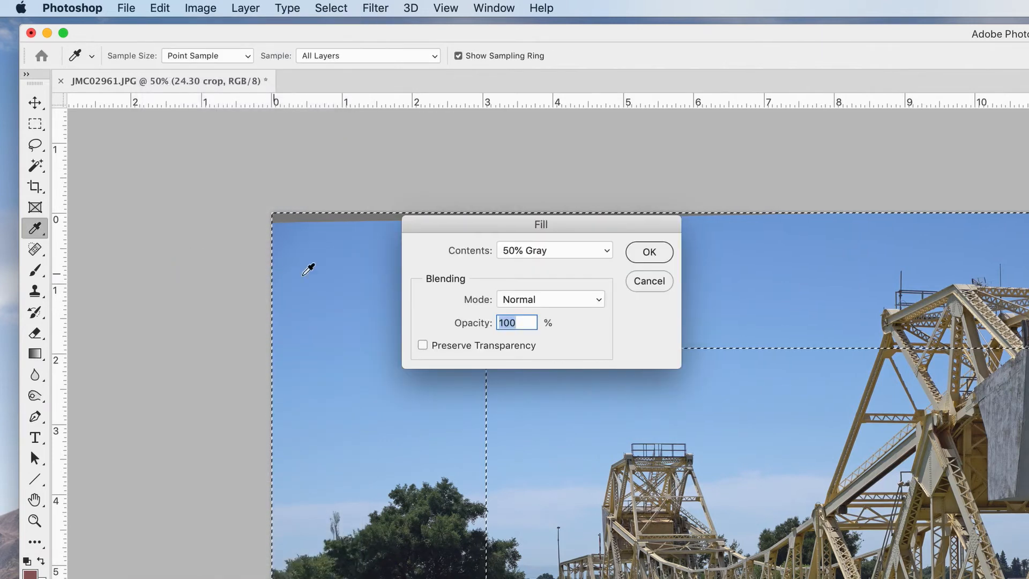
click(572, 253)
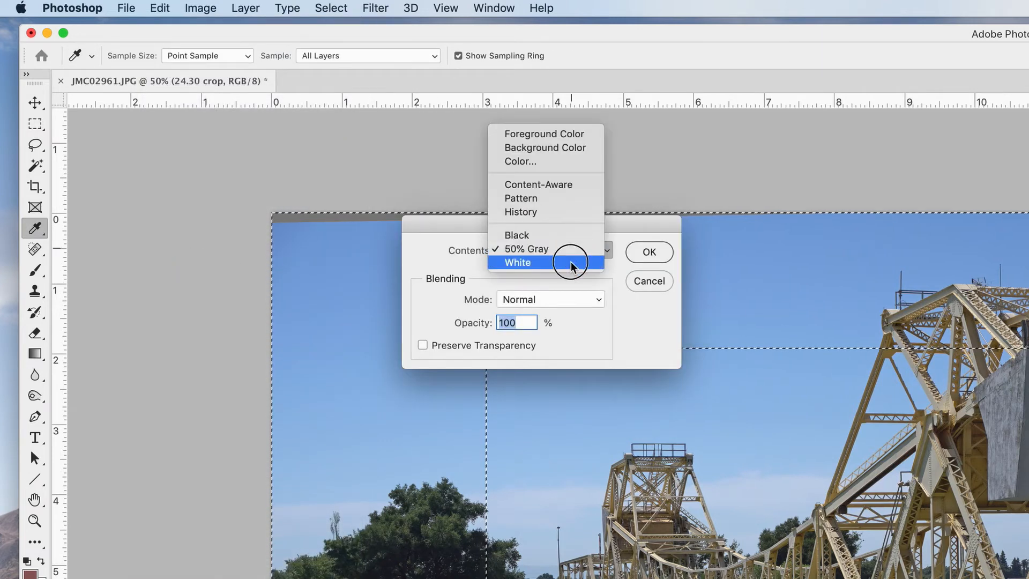
click(573, 263)
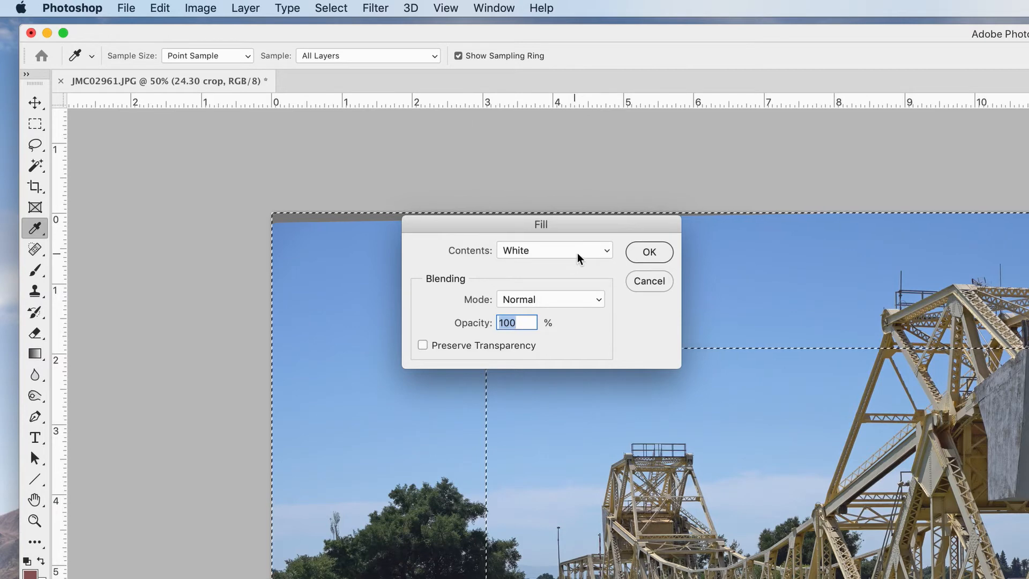
click(642, 253)
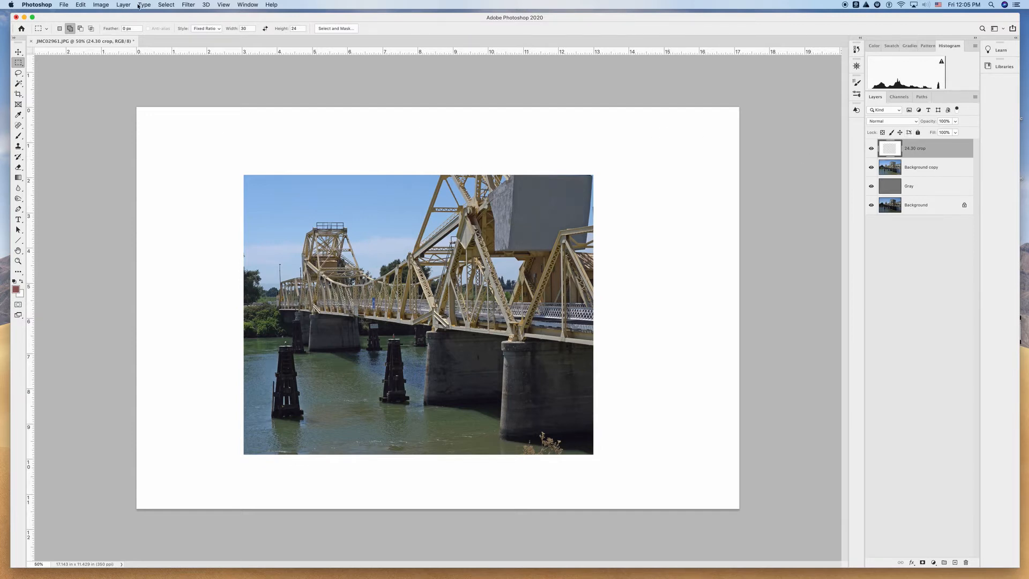
- Scale up the 24.30 crop frame proportionally and reposition it so its opening shows about 14 by 11 inches of the bridge photo
key(super+t)
drag(739, 508, 864, 576)
drag(721, 426, 661, 376)
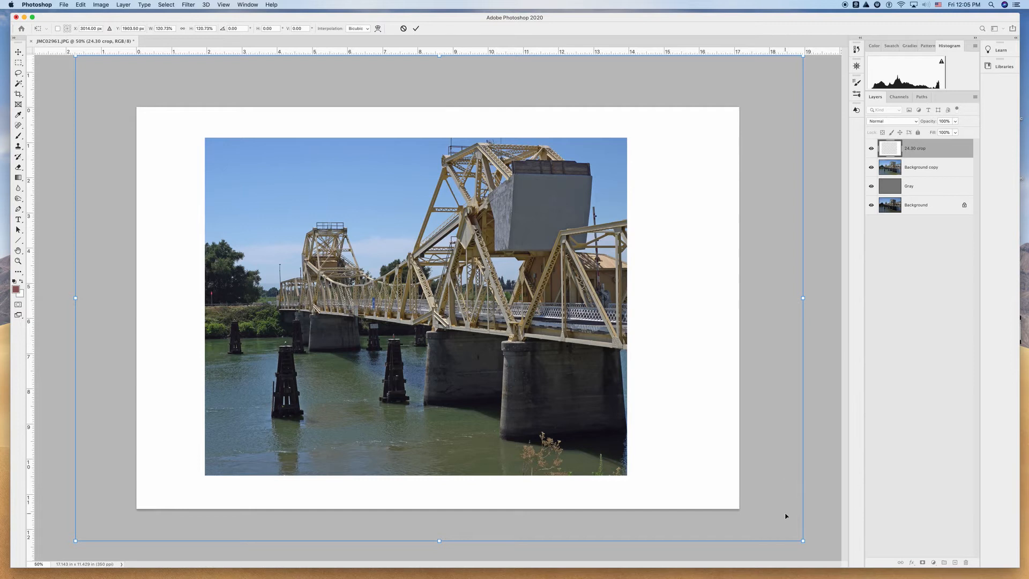
key(super+minus)
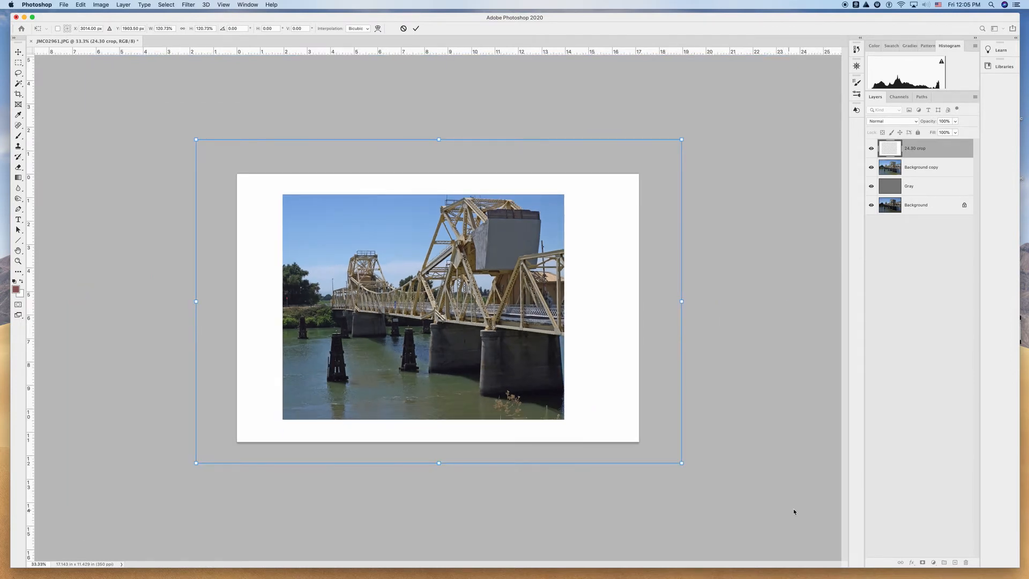
drag(681, 141, 774, 122)
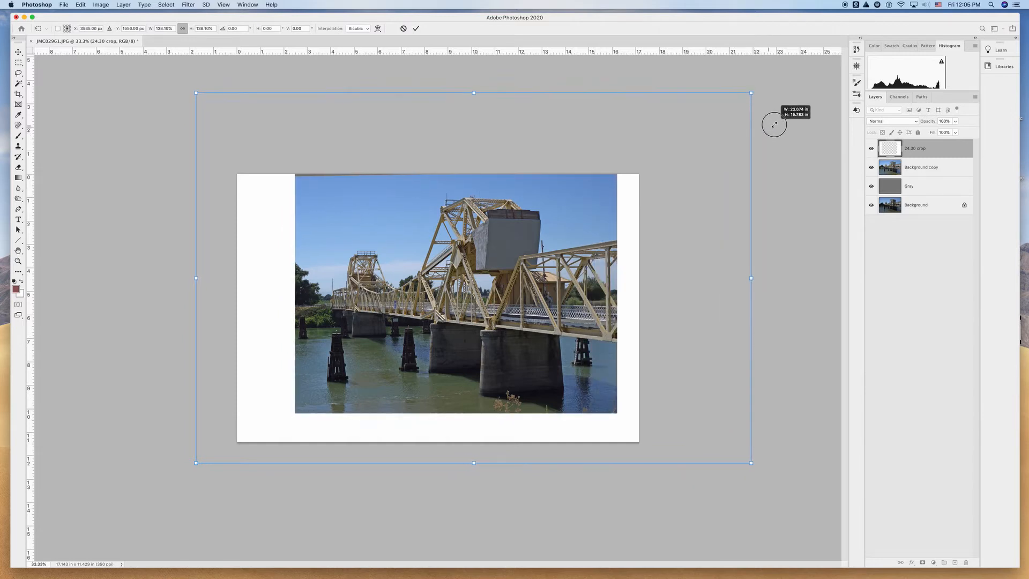
drag(648, 246, 650, 273)
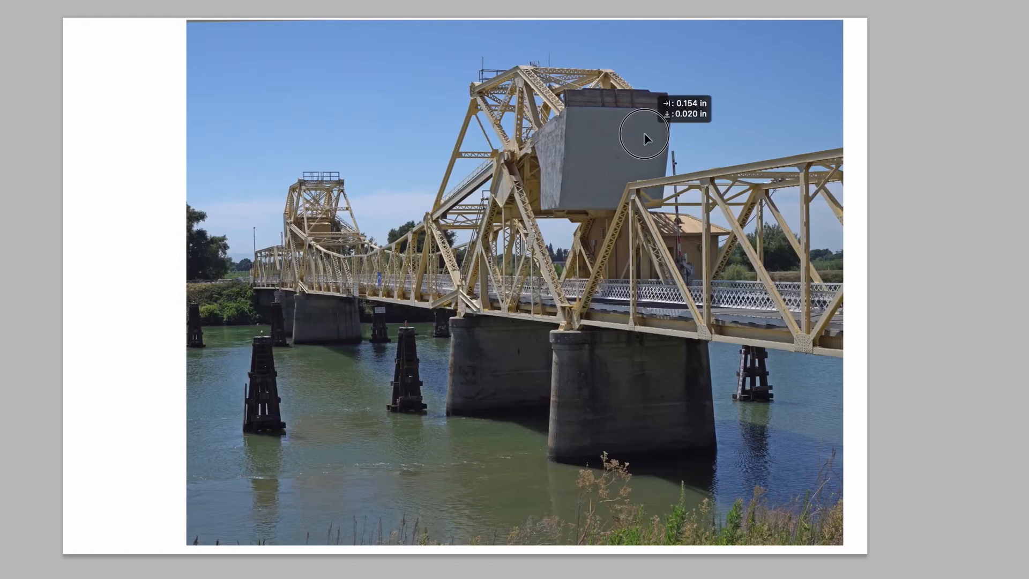
drag(646, 138, 646, 138)
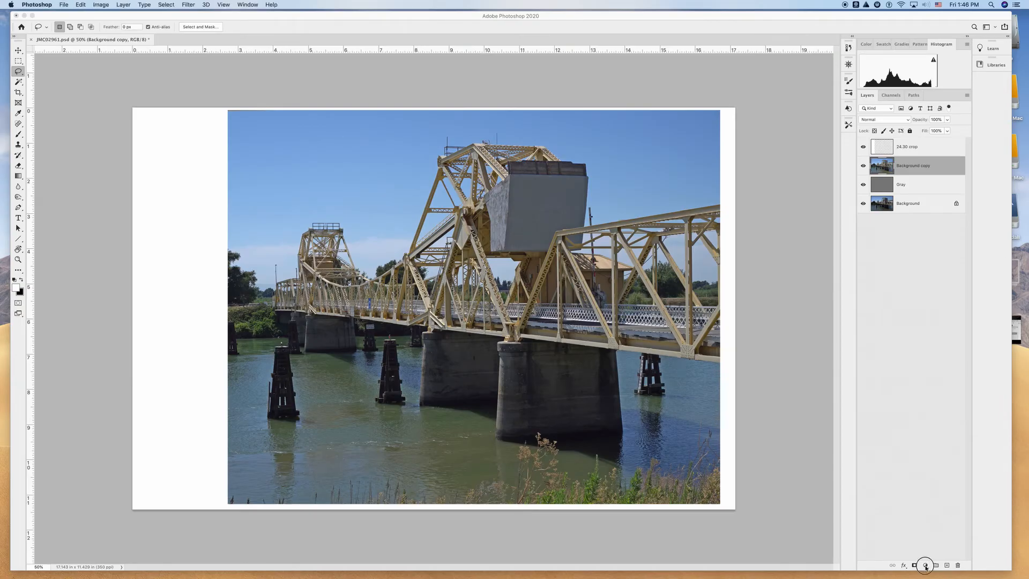
- Add a Hue/Saturation adjustment layer above the Background copy layer with Saturation +13 and Lightness +3
click(925, 566)
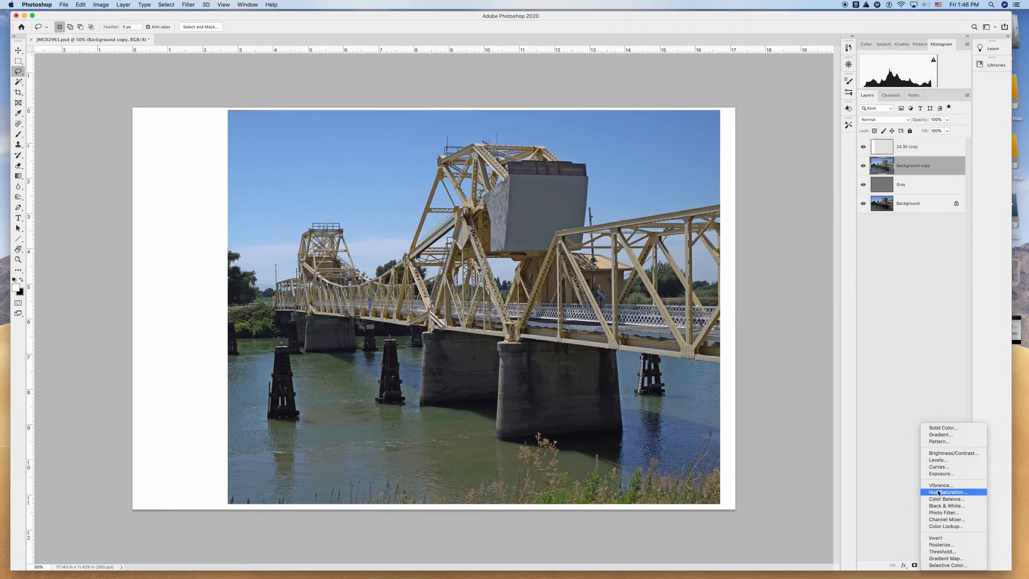
click(882, 426)
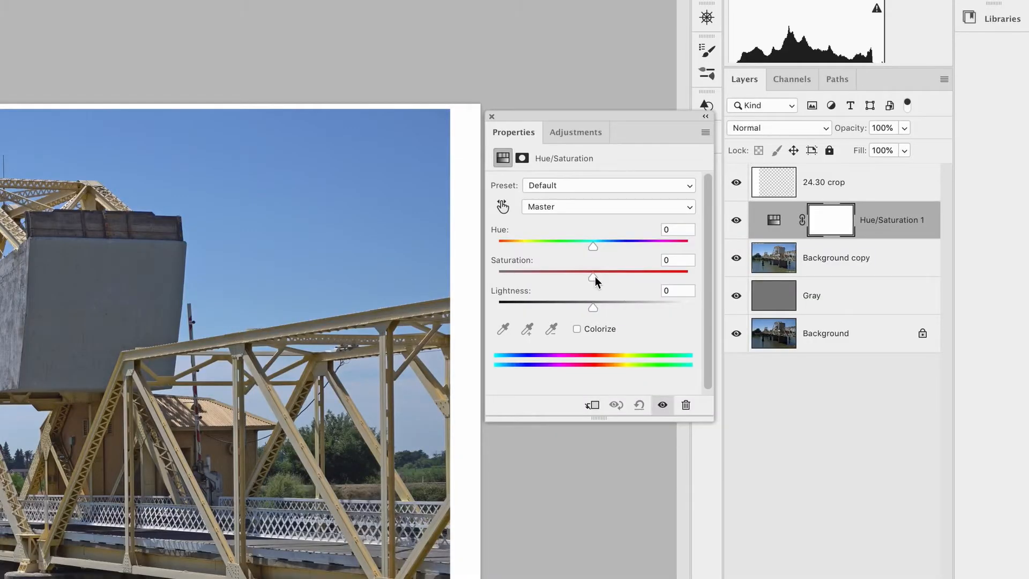
drag(593, 276, 601, 307)
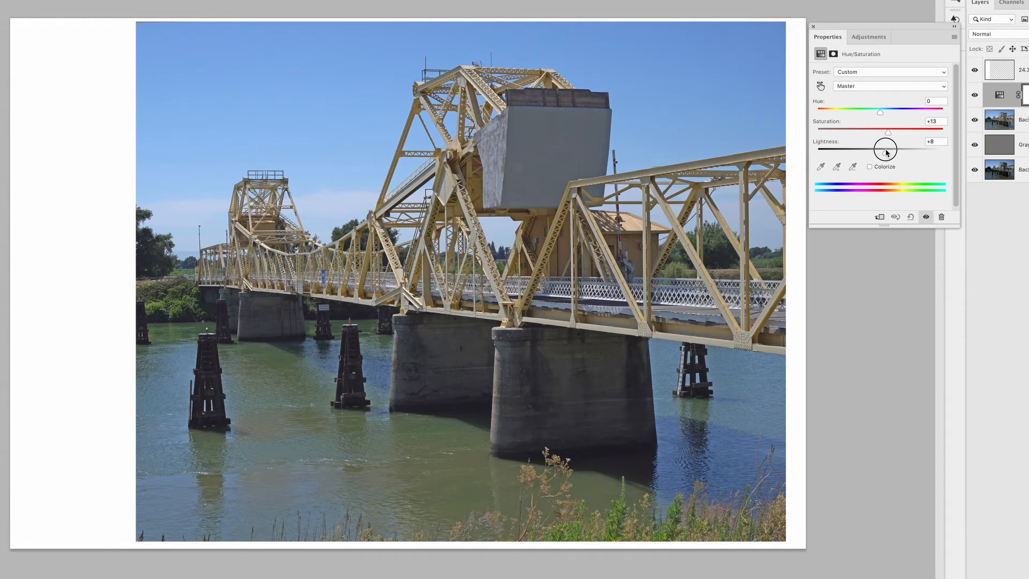
drag(886, 152, 883, 152)
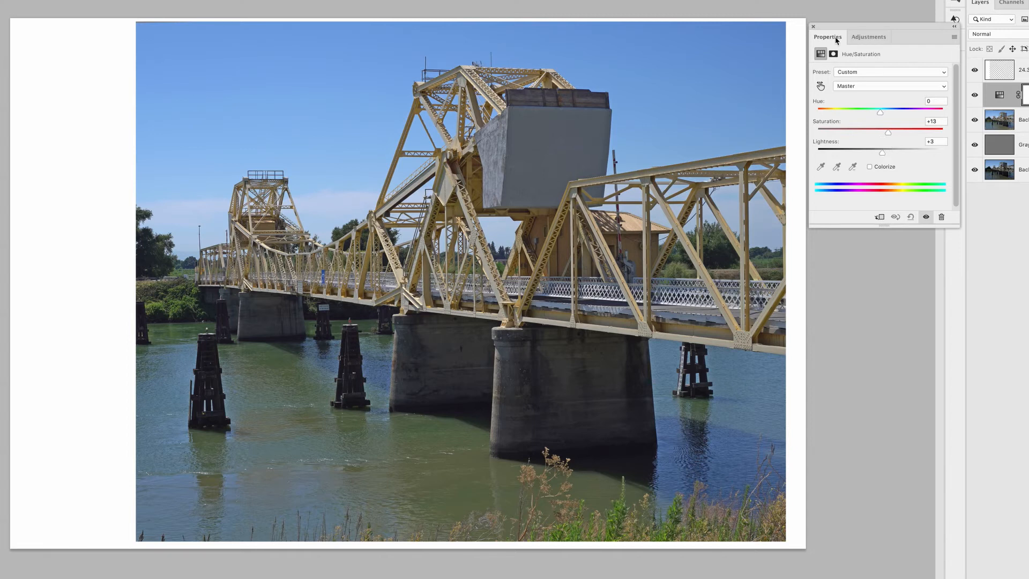
click(813, 27)
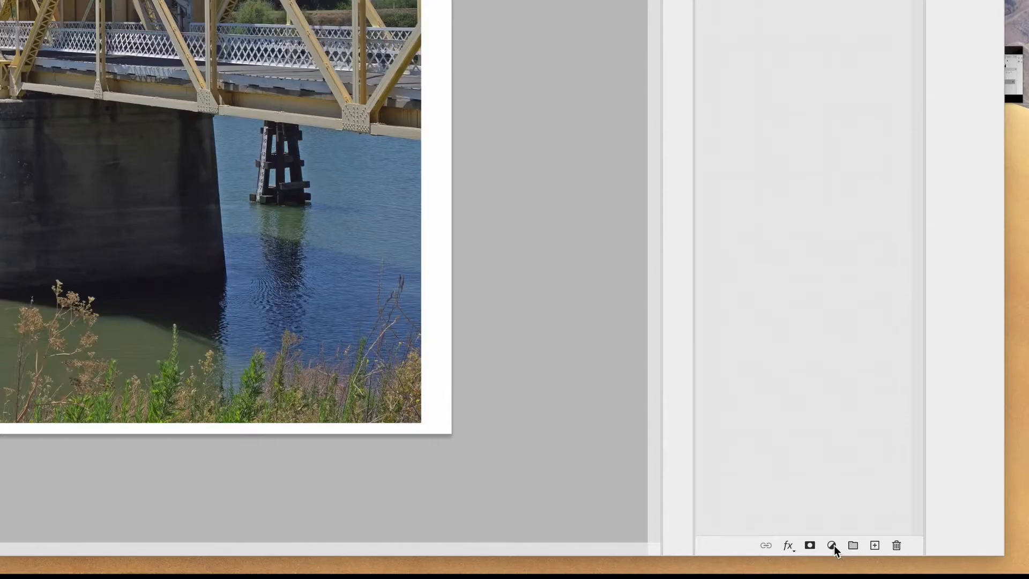
- Add a Black & White adjustment layer and a Levels adjustment layer above the Hue/Saturation layer, both with default settings
click(832, 545)
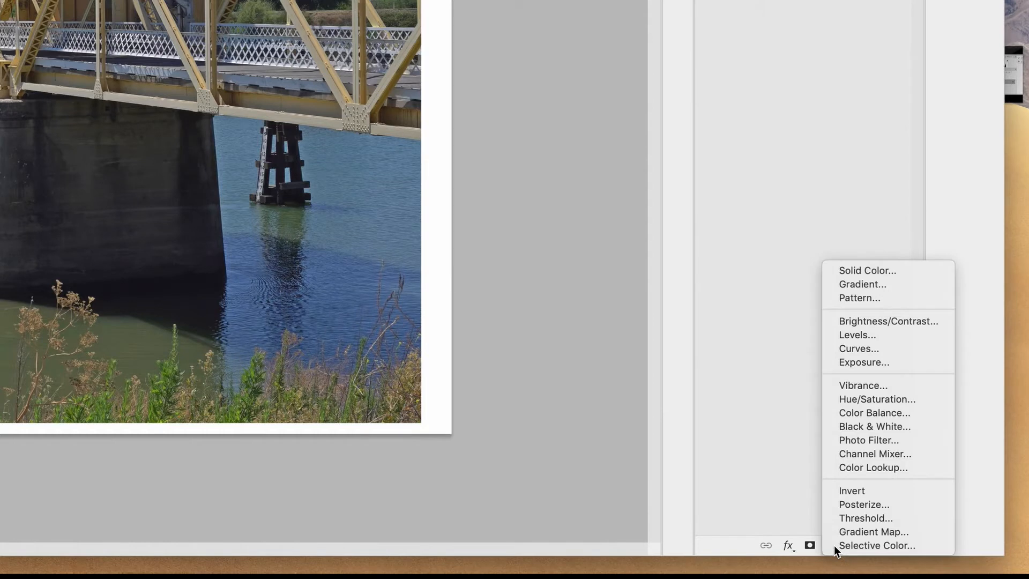
click(860, 427)
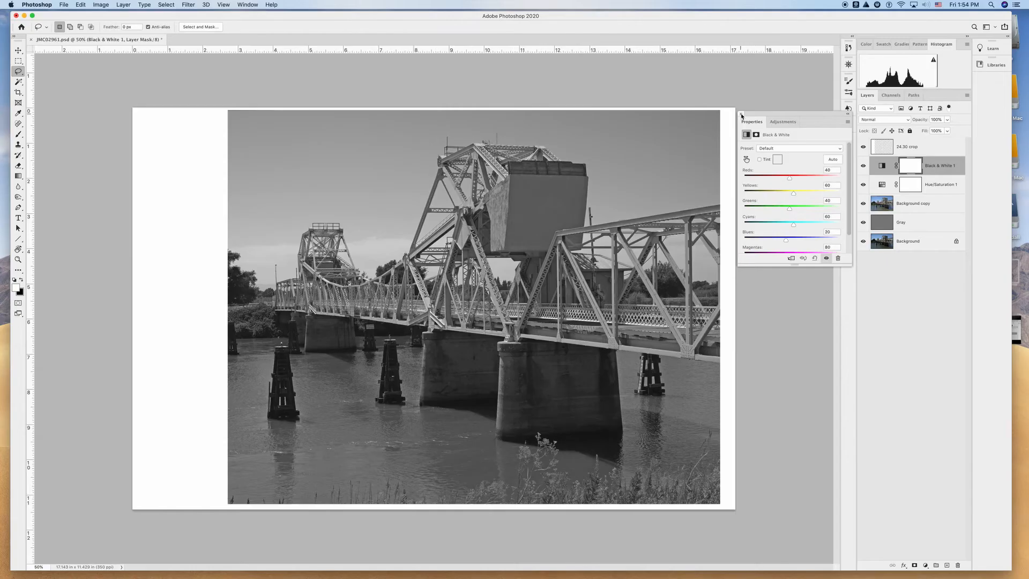
click(742, 115)
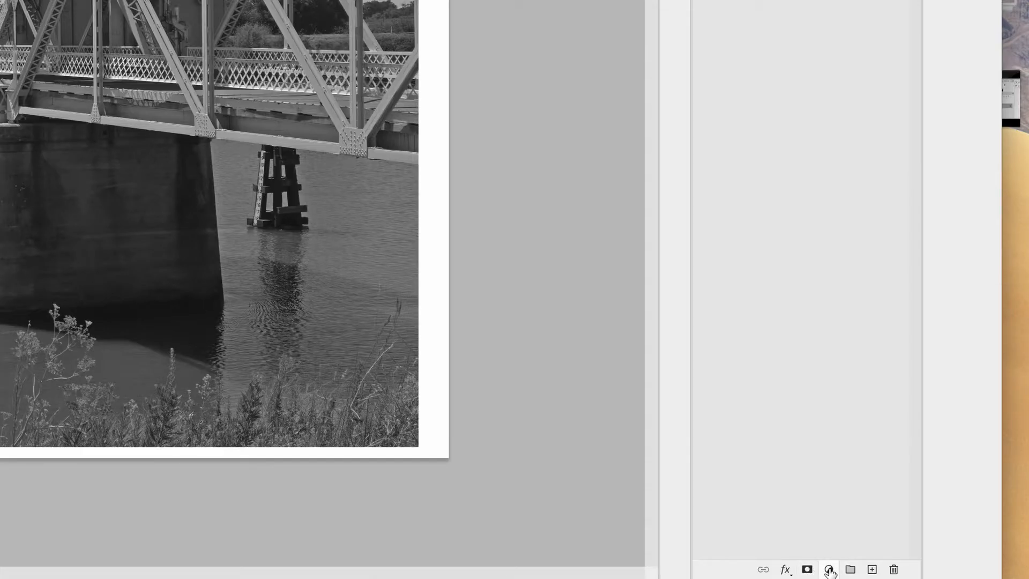
click(829, 570)
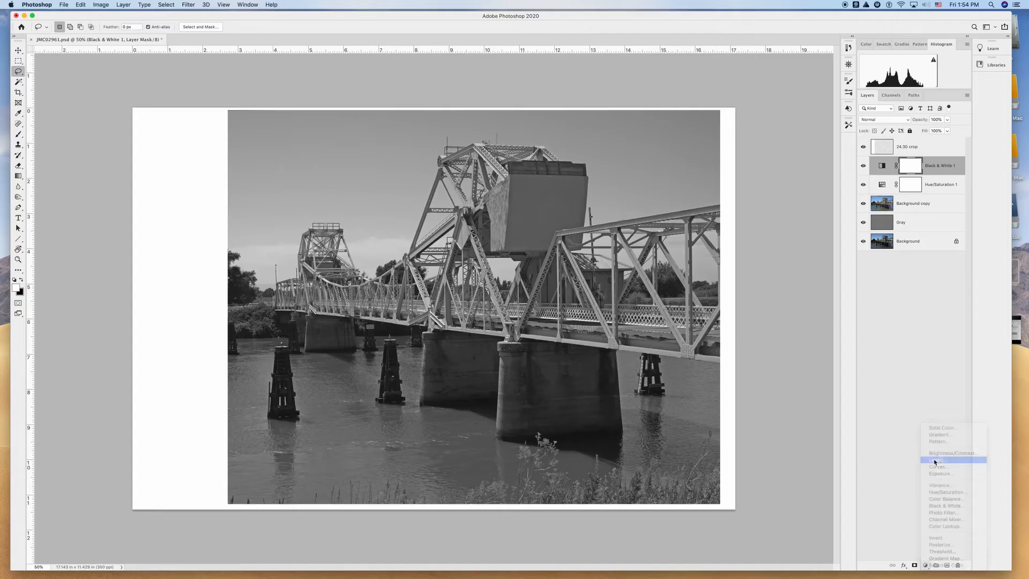
click(847, 359)
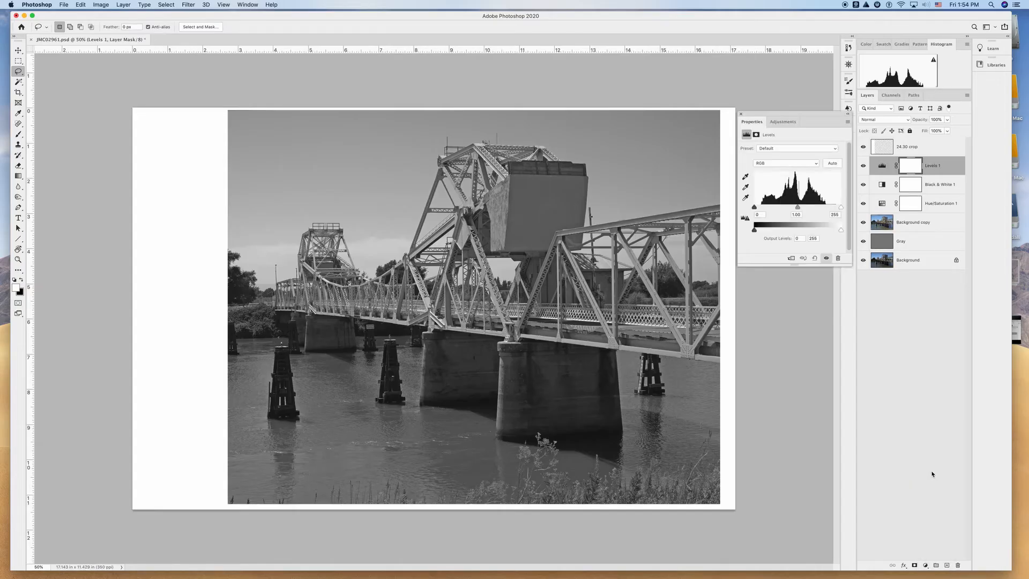
click(742, 115)
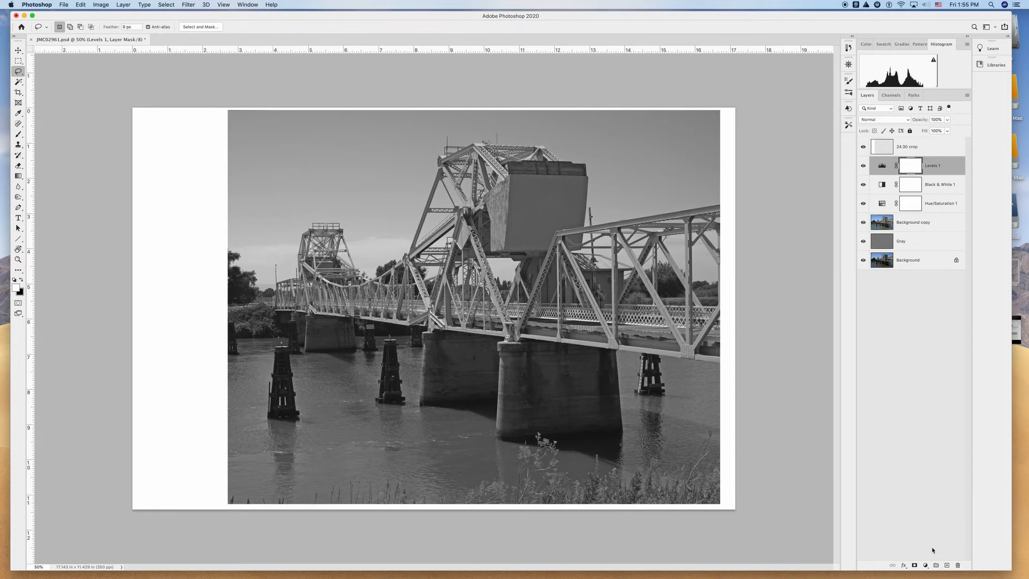
- Add a Posterize adjustment layer above the Levels layer and set it to 3 levels
click(925, 565)
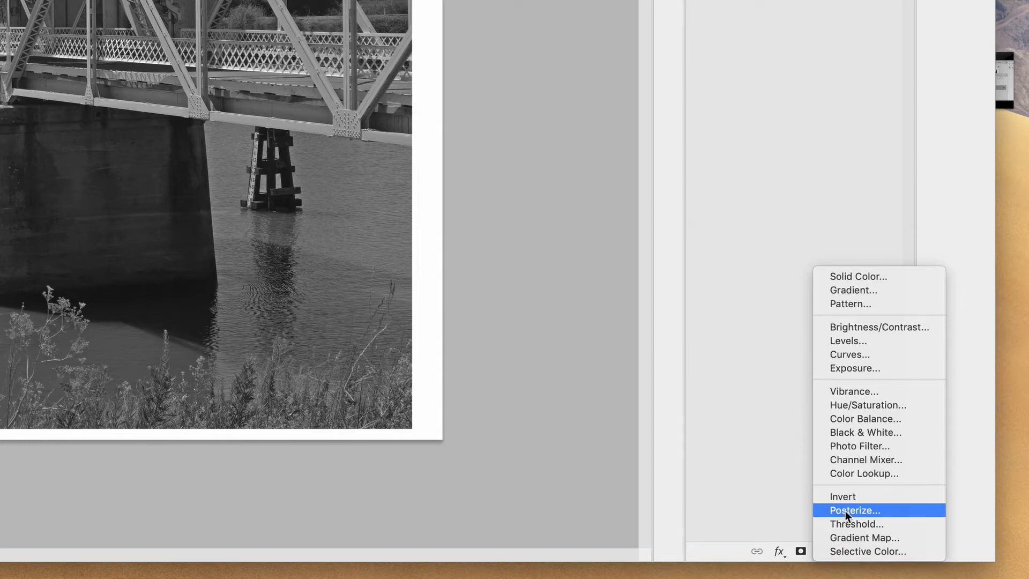
click(845, 511)
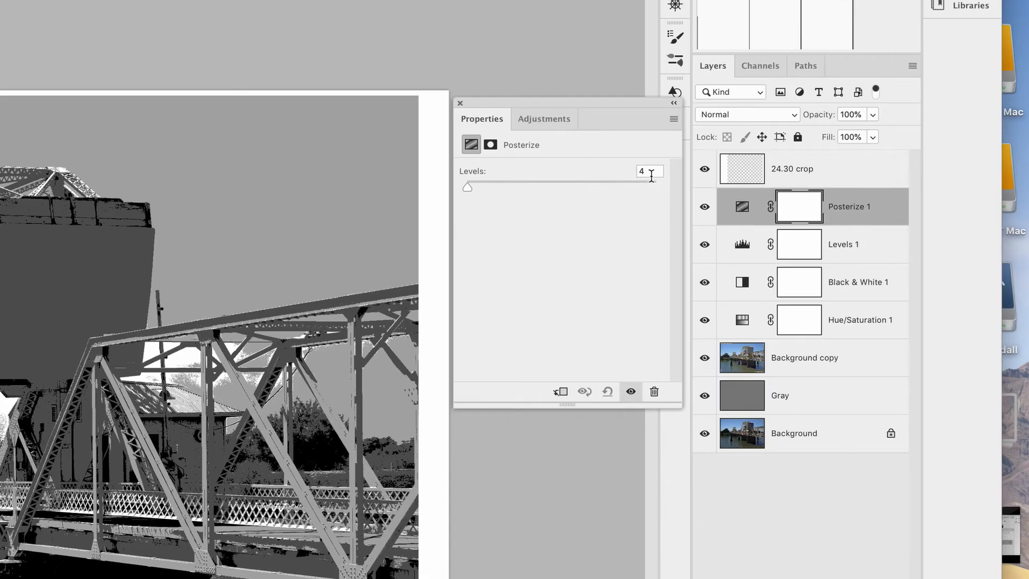
click(836, 147)
text(3)
key(Return)
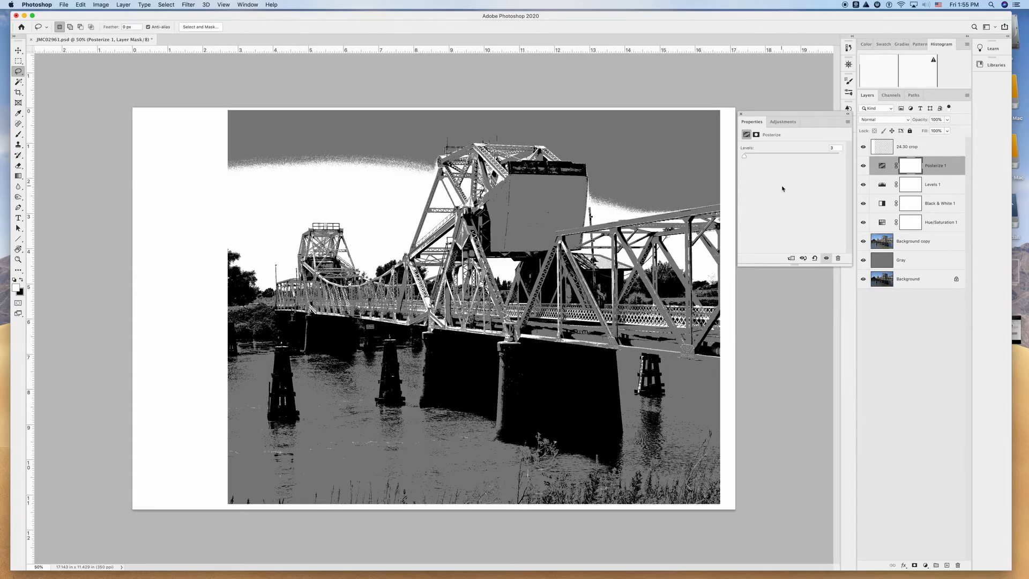
click(742, 115)
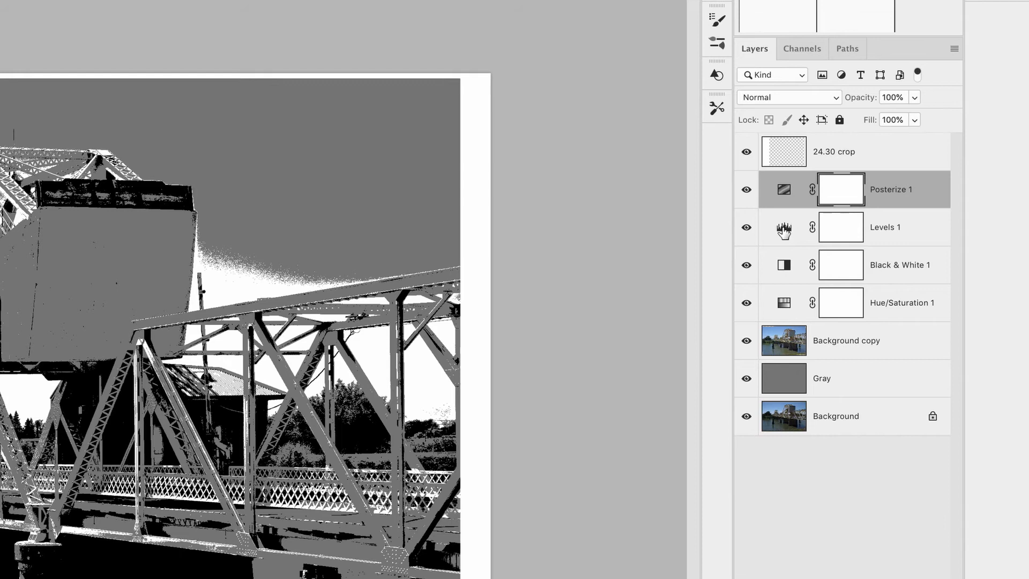
- Adjust the Levels 1 layer's input levels to a midtone of about 1.4 and a white point of 208
click(882, 186)
double_click(784, 229)
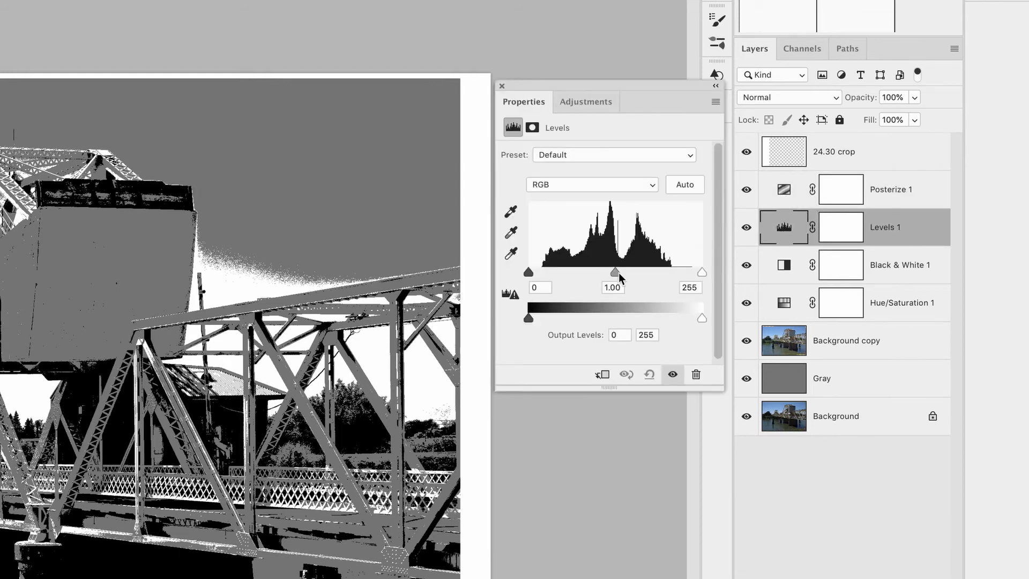
drag(616, 272, 630, 274)
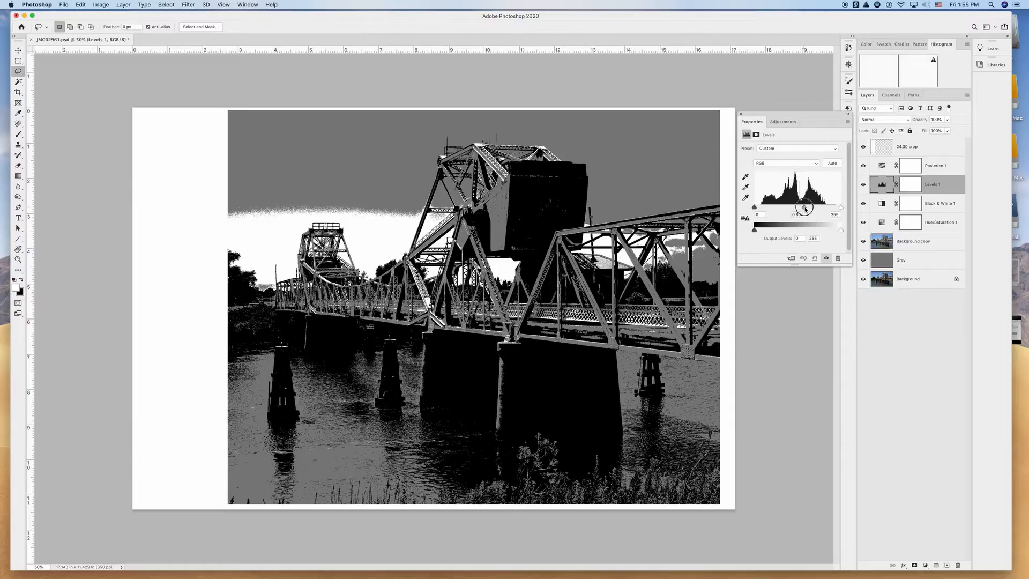
drag(806, 209, 794, 208)
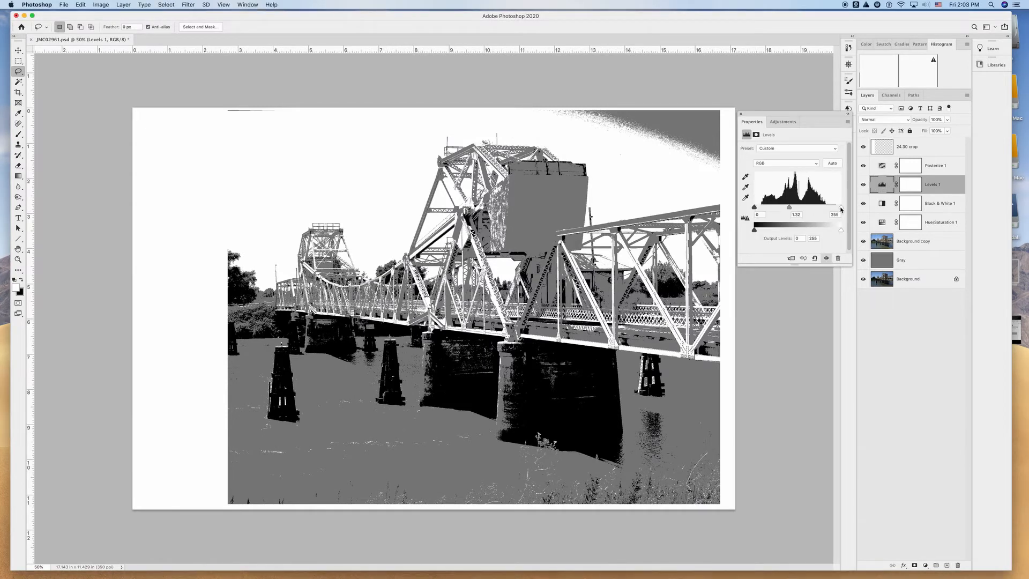
drag(841, 207, 828, 207)
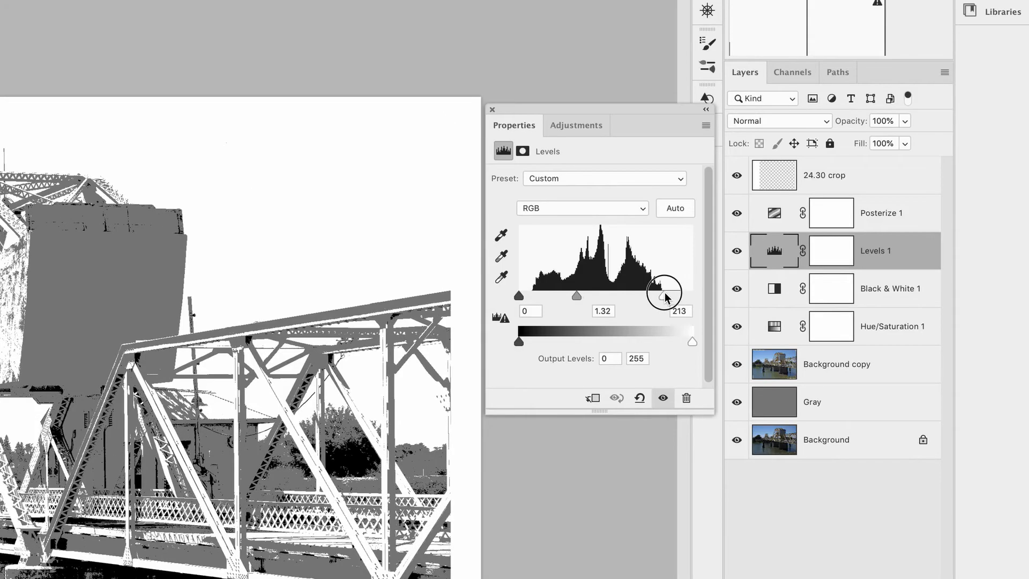
drag(664, 296, 662, 297)
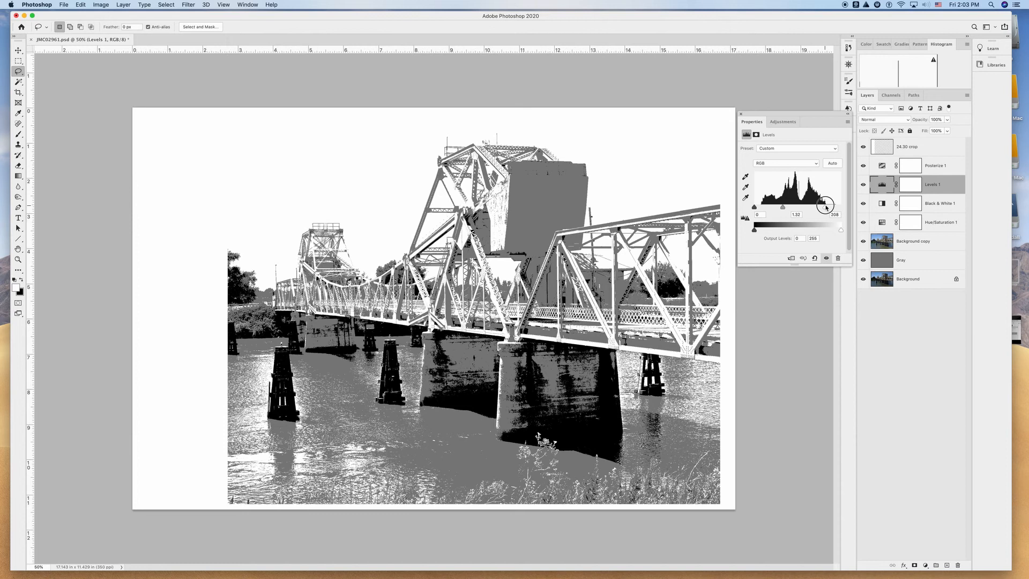
drag(826, 207, 782, 207)
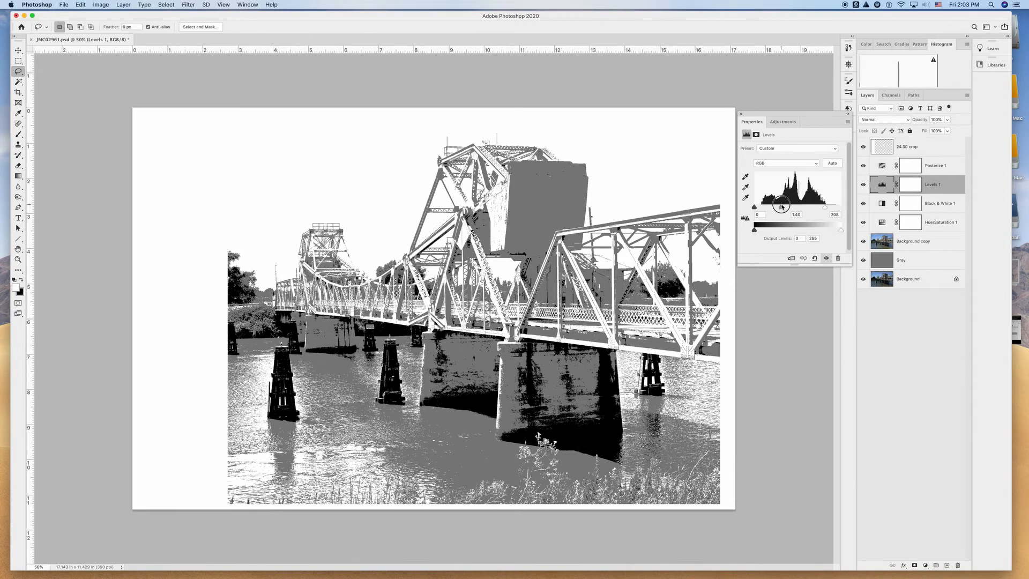
drag(782, 207, 782, 207)
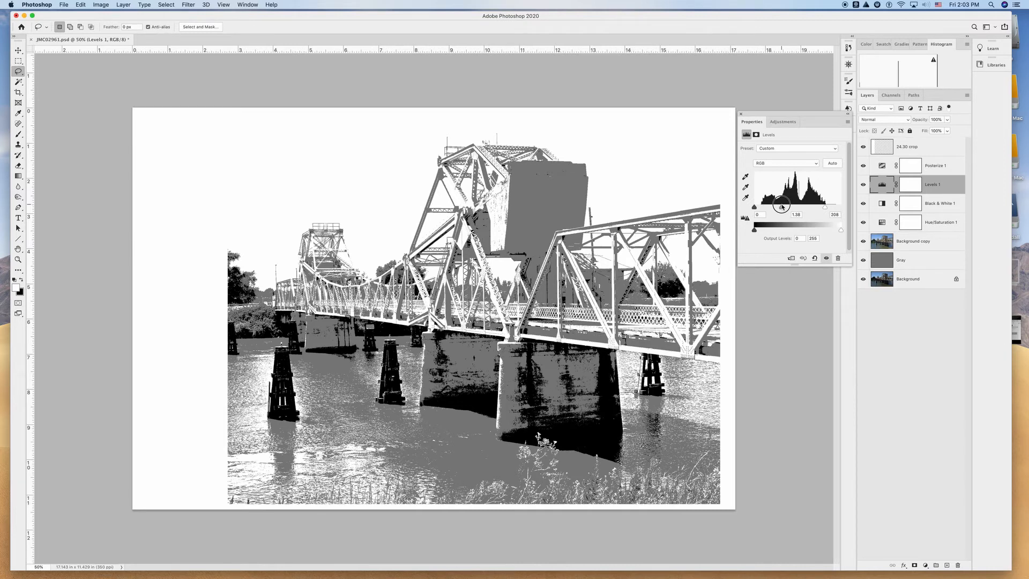
drag(782, 207, 781, 207)
click(741, 115)
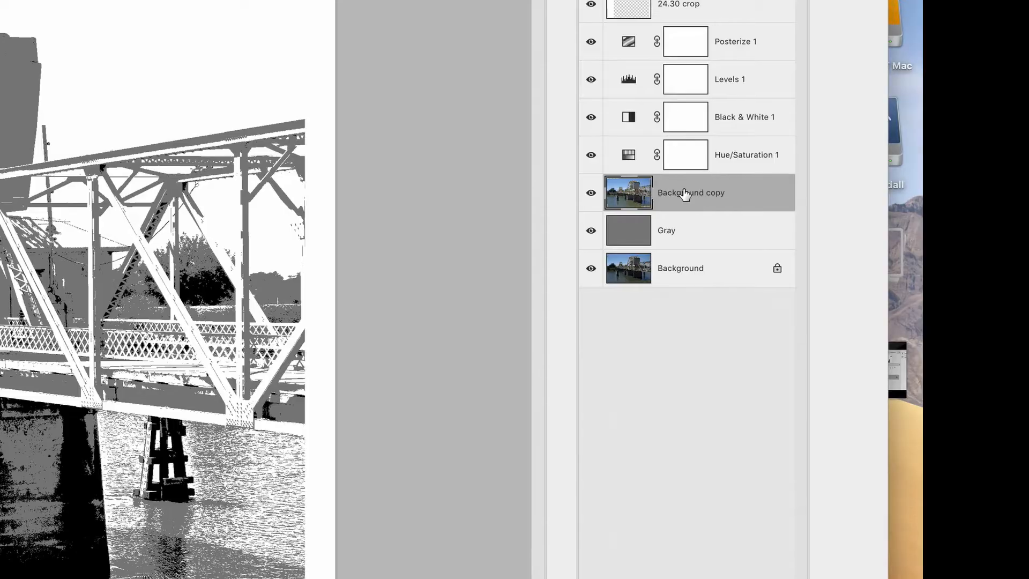
- Duplicate the Background copy layer within the same document as "Background copy MEDIAN"
right_click(684, 192)
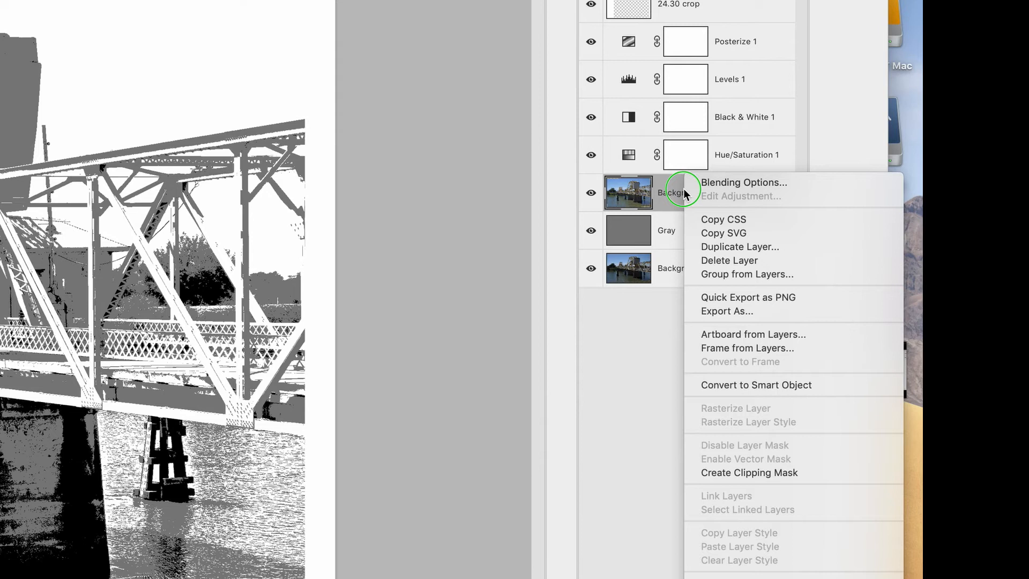
click(720, 250)
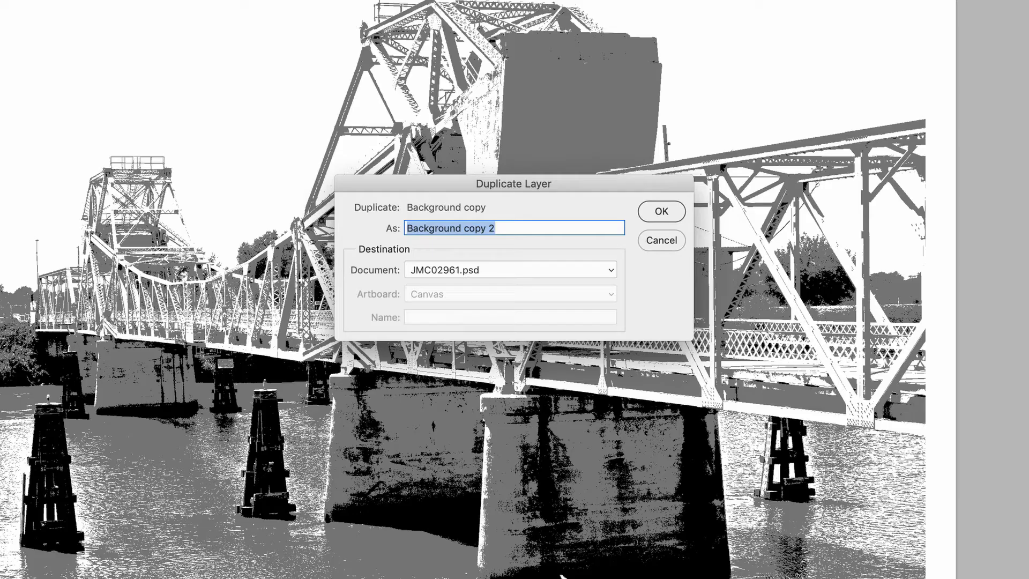
drag(529, 224, 396, 230)
click(504, 226)
key(BackSpace)
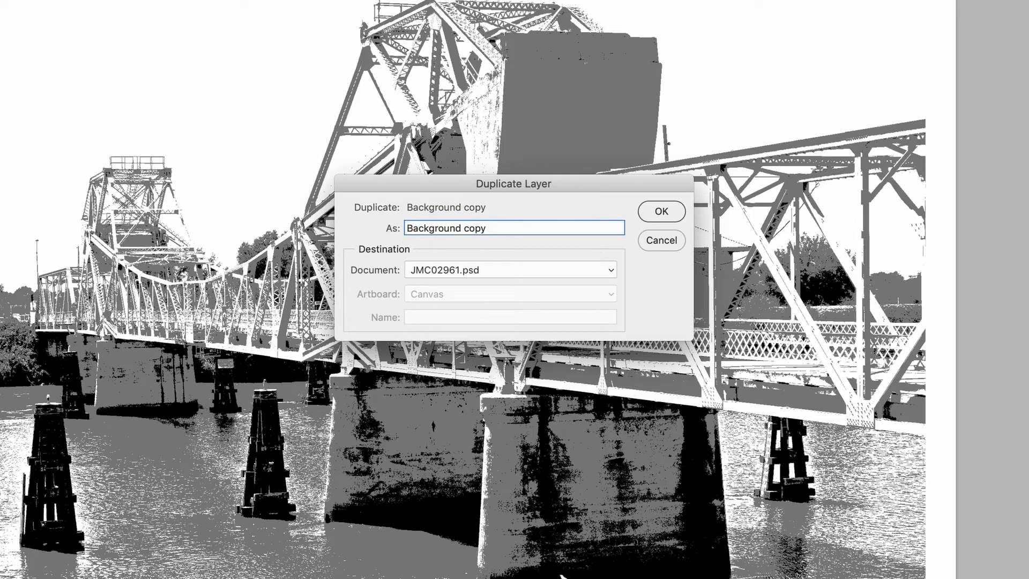
text(MEDIAN)
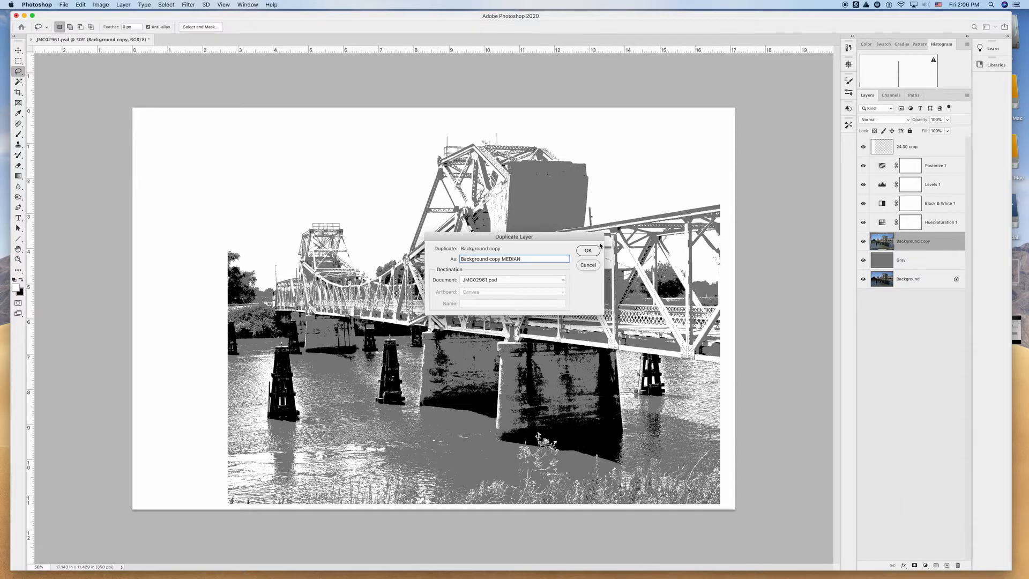
click(588, 251)
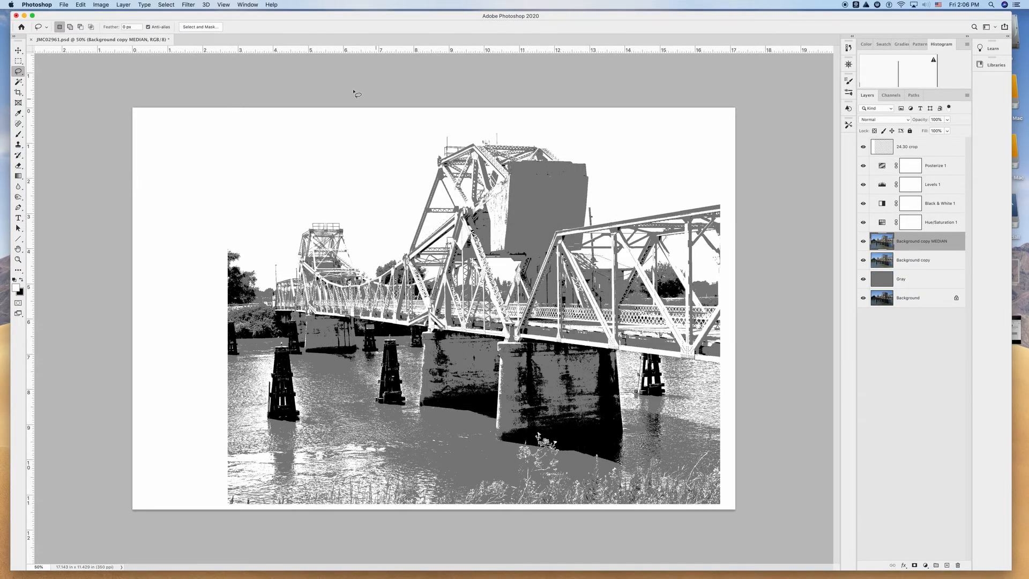
- Apply the Median noise filter to the Background copy MEDIAN layer at a low radius, comparing settings between 1 and 13 pixels
click(190, 5)
mouse_move(200, 123)
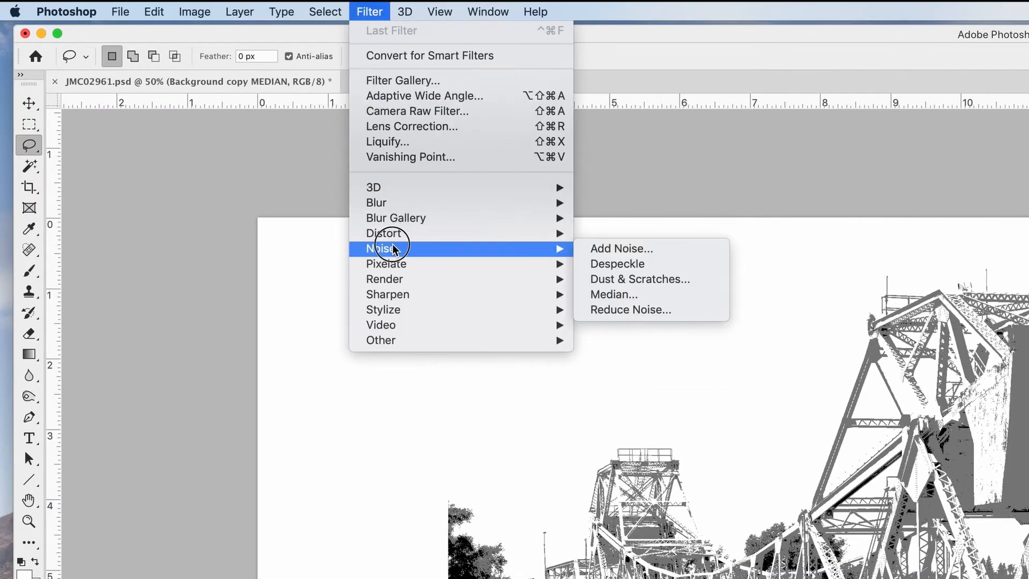
click(623, 294)
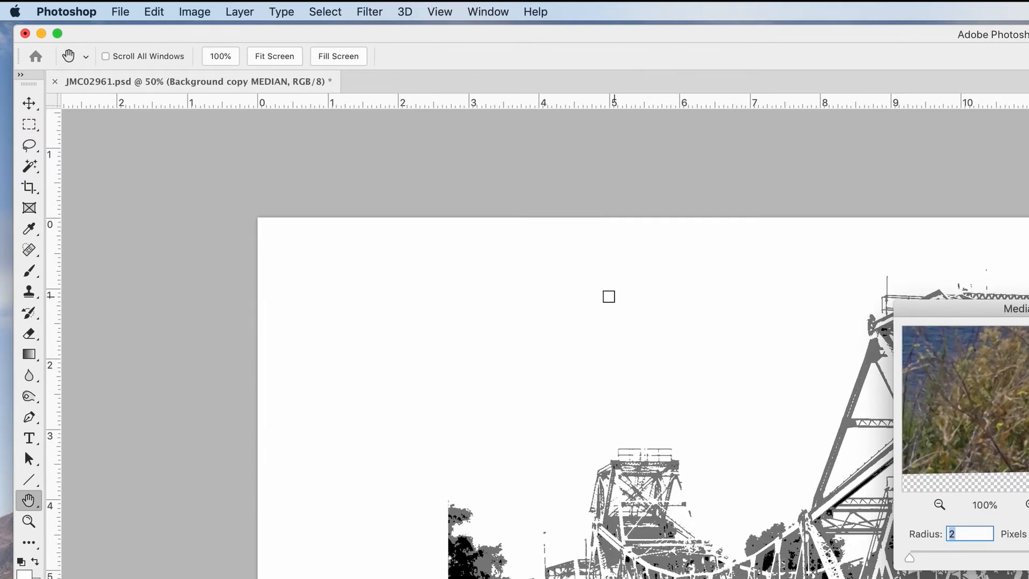
drag(1027, 308, 767, 70)
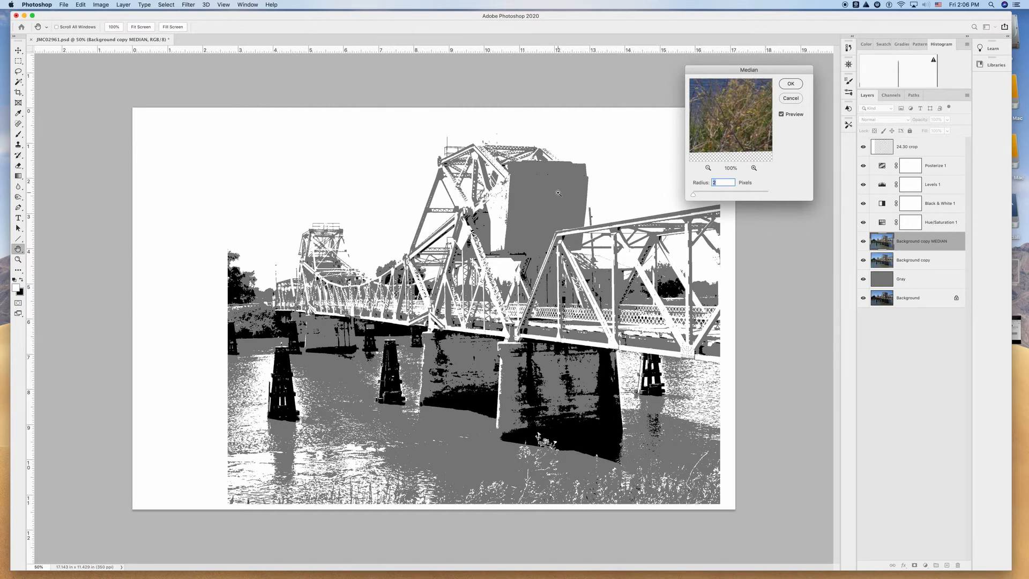
key(super+plus)
key(super+plus)
key(super+plus)
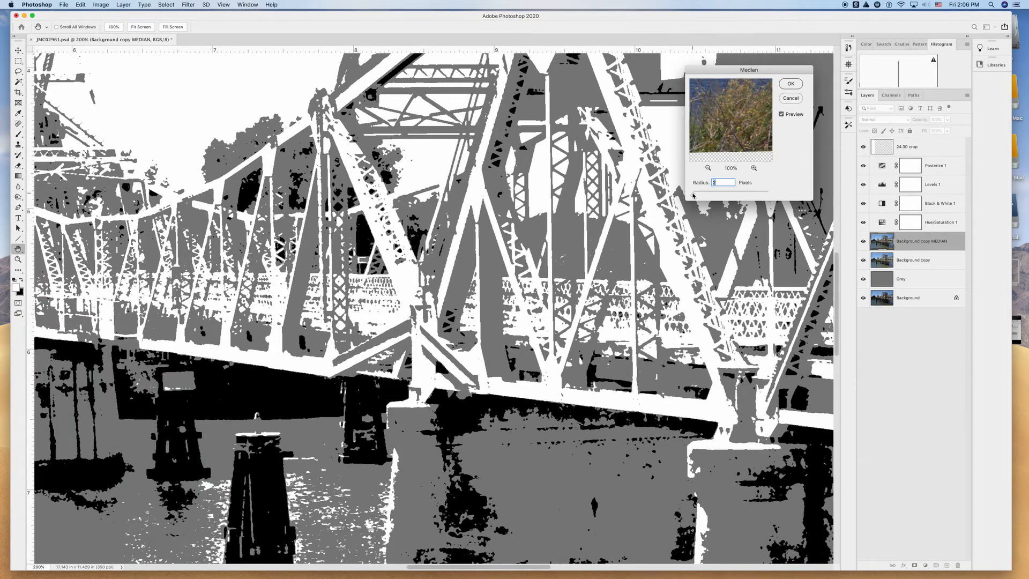
drag(693, 194, 699, 195)
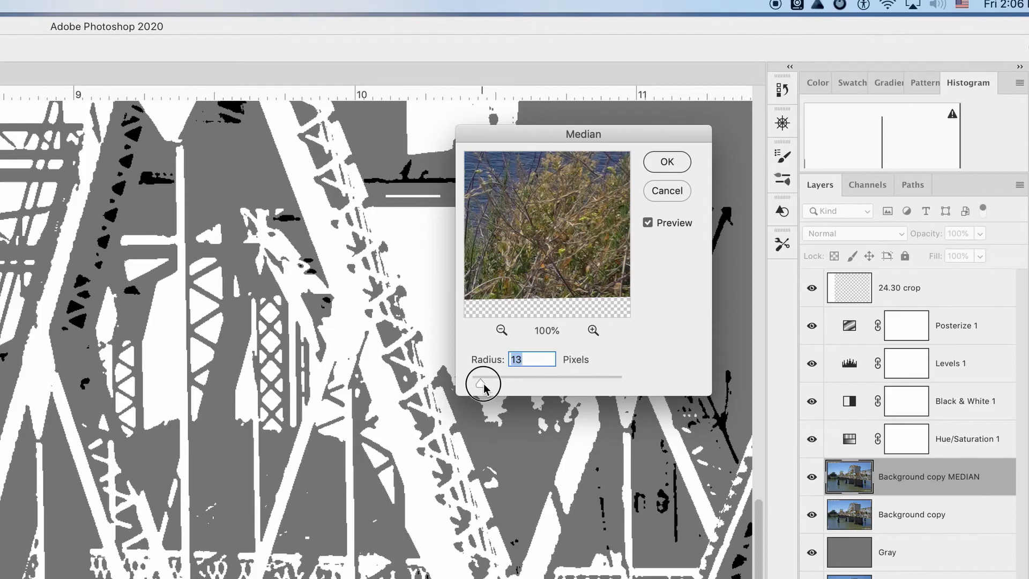
mouse_move(483, 383)
mouse_down()
mouse_move(520, 392)
mouse_move(517, 382)
mouse_move(474, 386)
mouse_up()
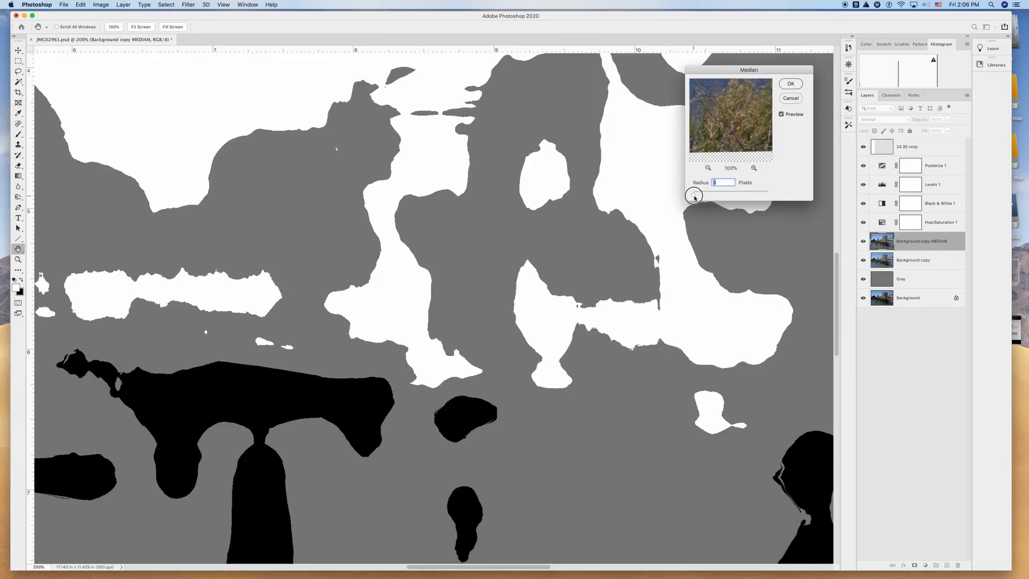
drag(695, 197, 691, 197)
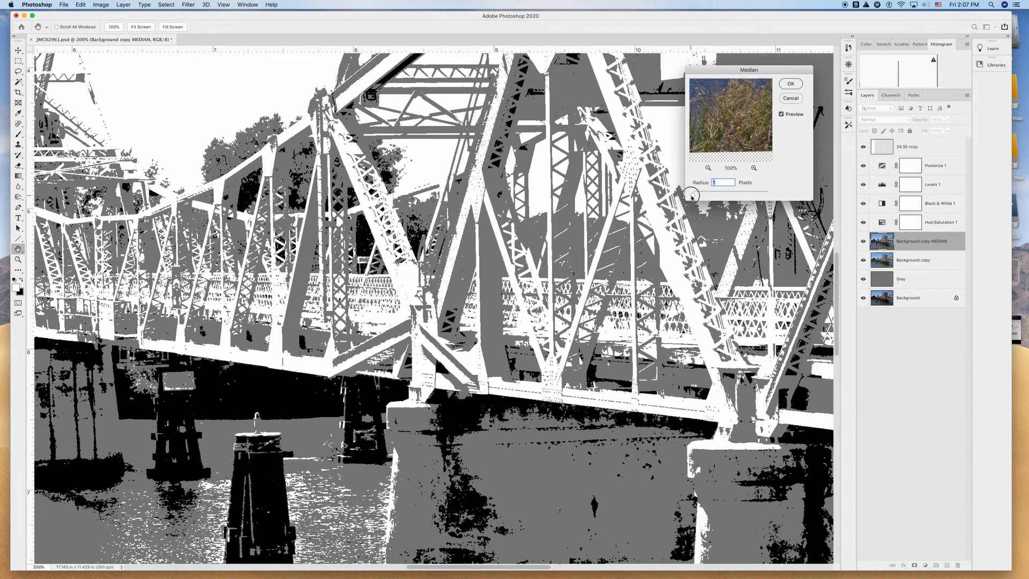
drag(691, 197, 695, 197)
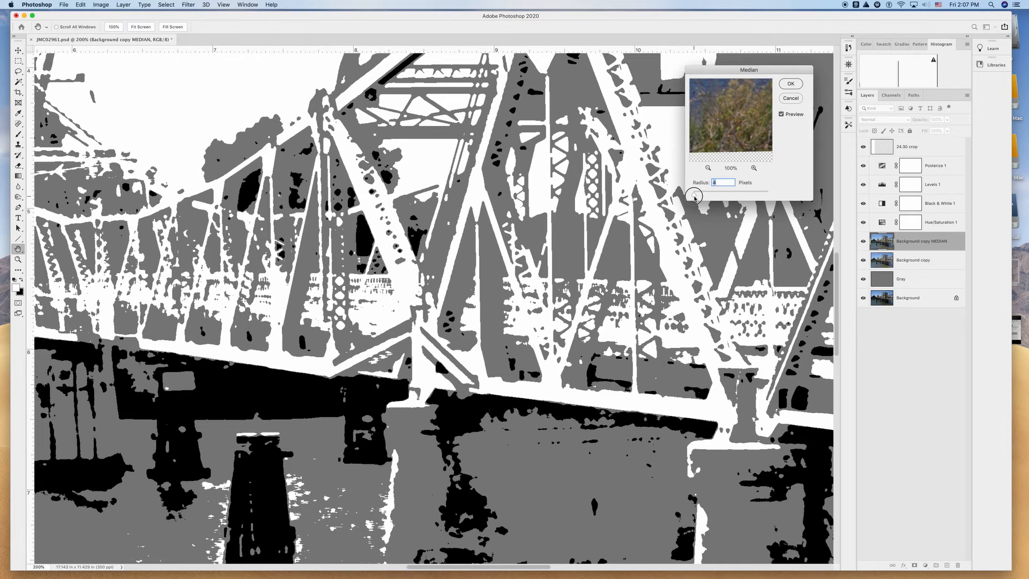
drag(694, 198, 694, 198)
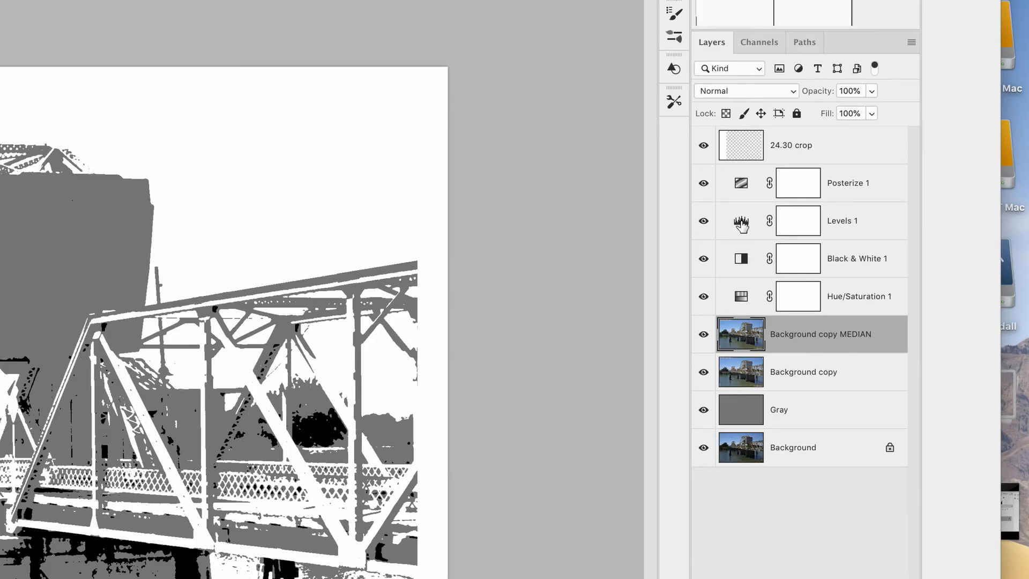
- Readjust the Levels 1 layer's input levels to a midtone of about 1.42 and a white point of 220
double_click(741, 224)
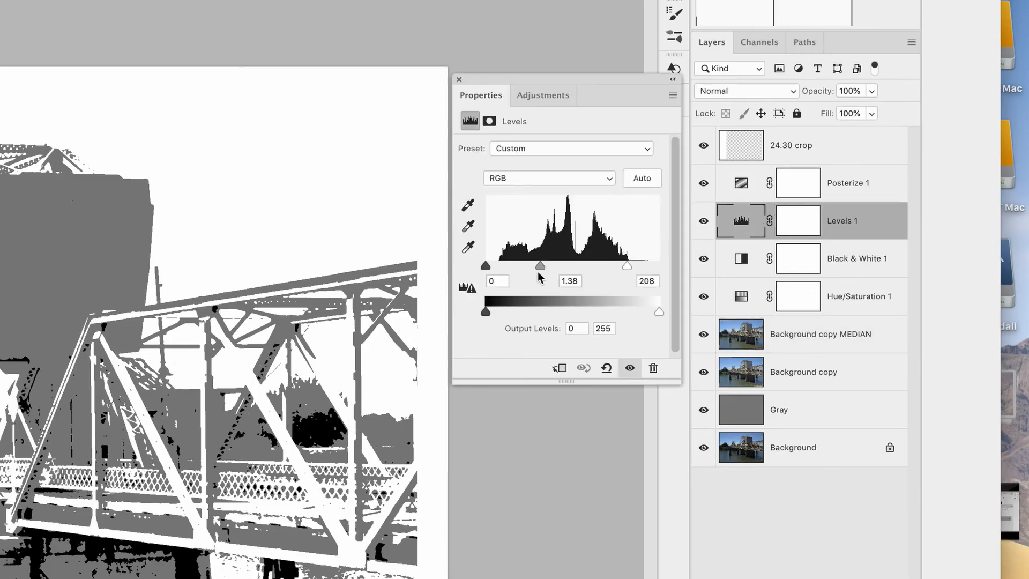
mouse_move(541, 267)
mouse_down()
mouse_move(548, 270)
mouse_move(538, 272)
mouse_up()
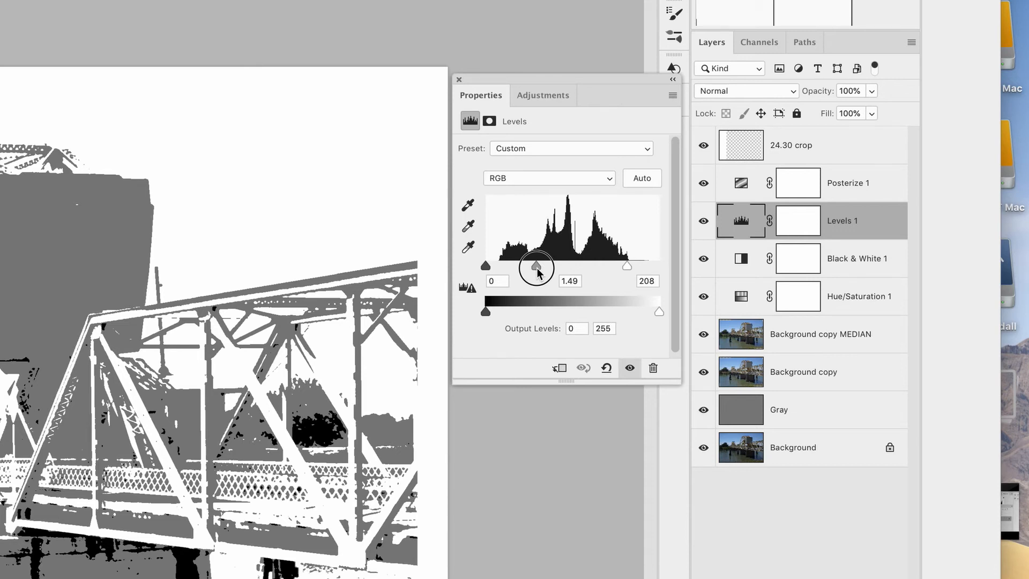
drag(537, 272, 542, 274)
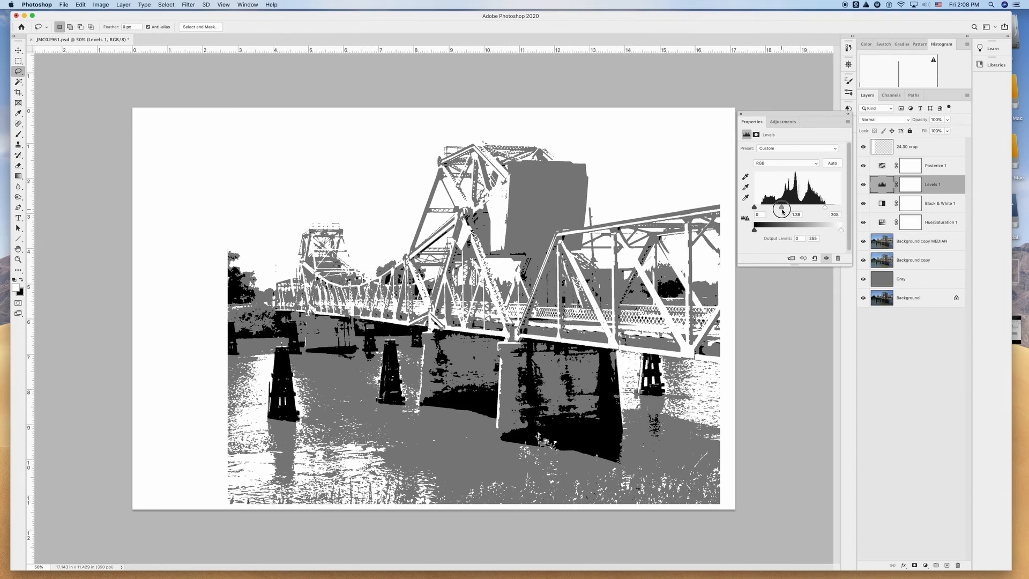
drag(783, 210, 781, 211)
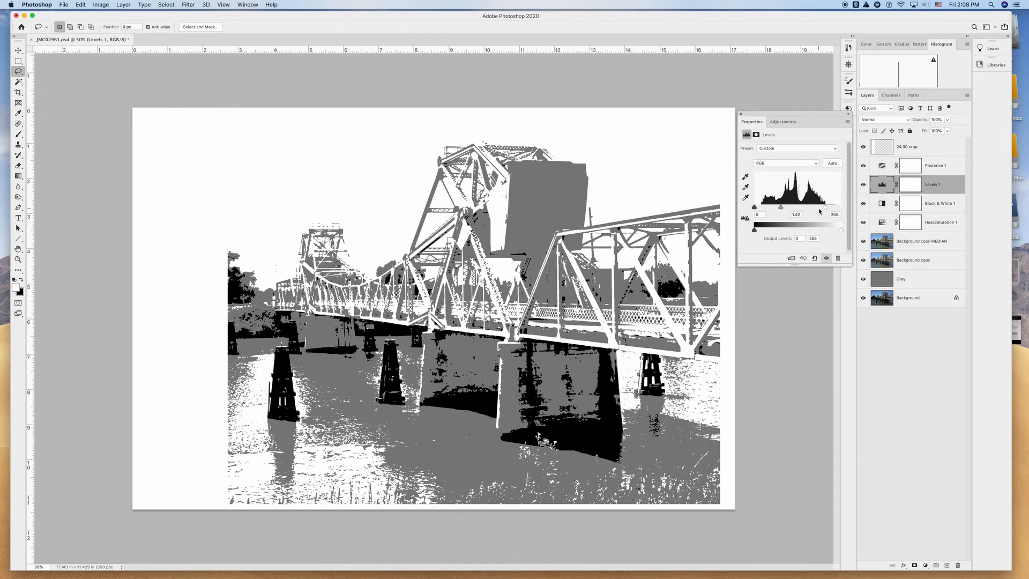
drag(826, 209, 831, 209)
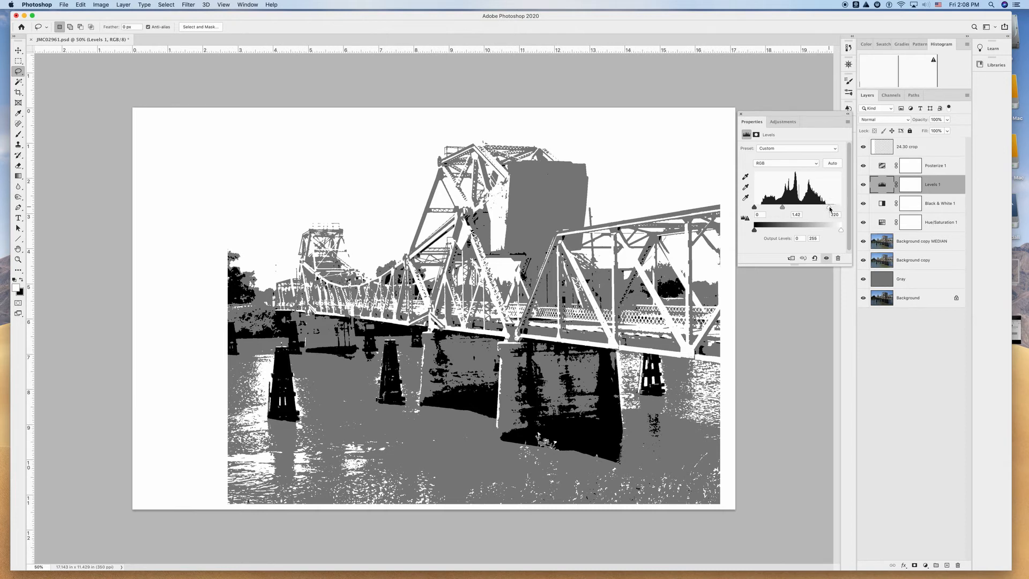
click(785, 209)
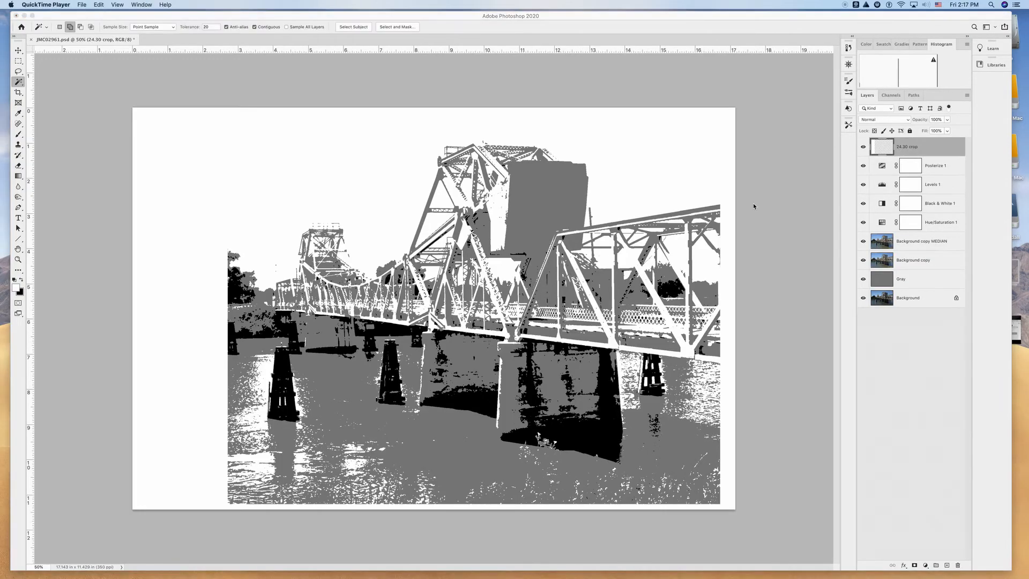
- Select the transparent area inside the 24.30 crop layer's white frame with the Magic Wand and crop the image to that selection
click(886, 148)
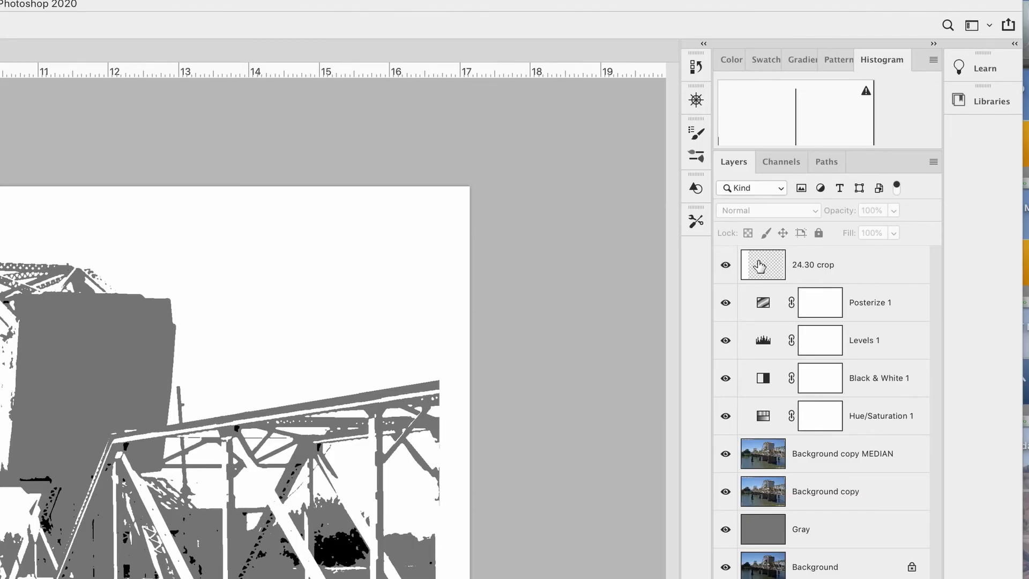
click(759, 265)
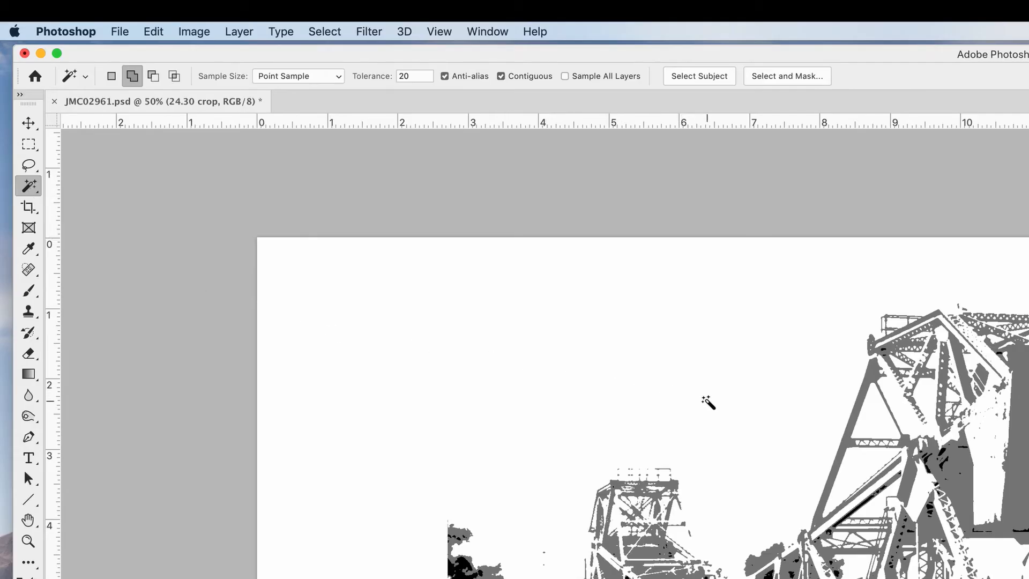
click(708, 402)
click(150, 32)
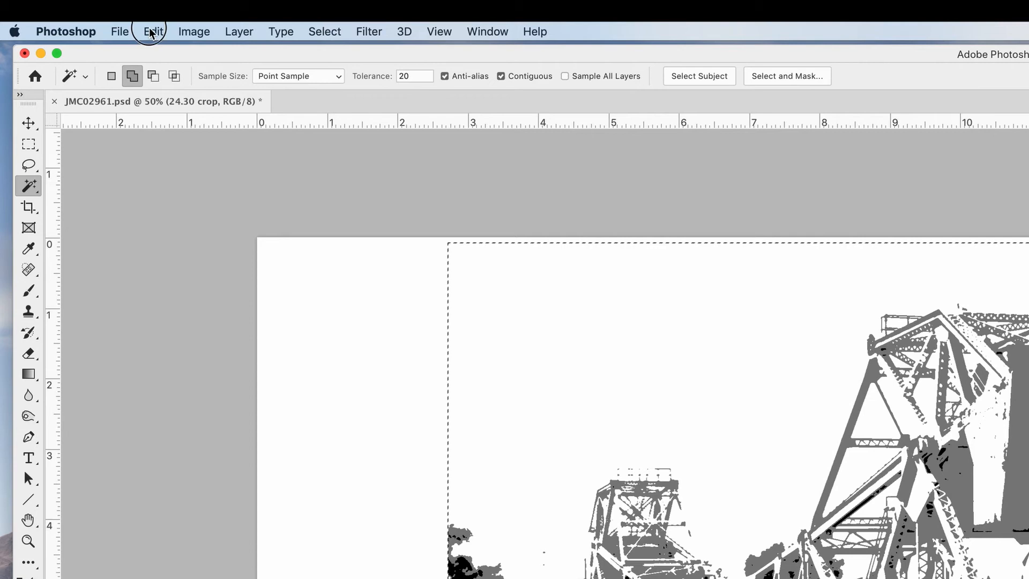
click(194, 31)
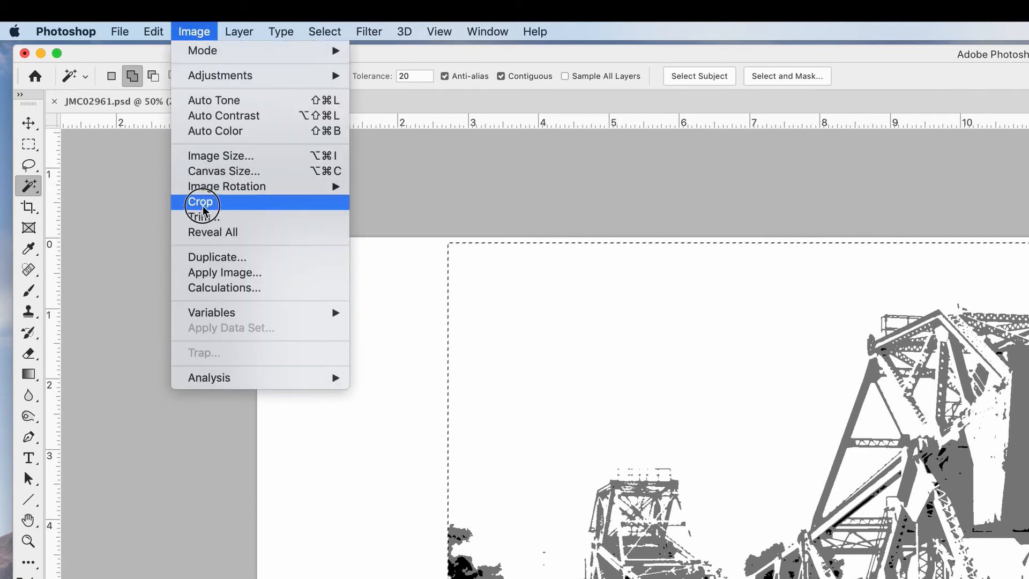